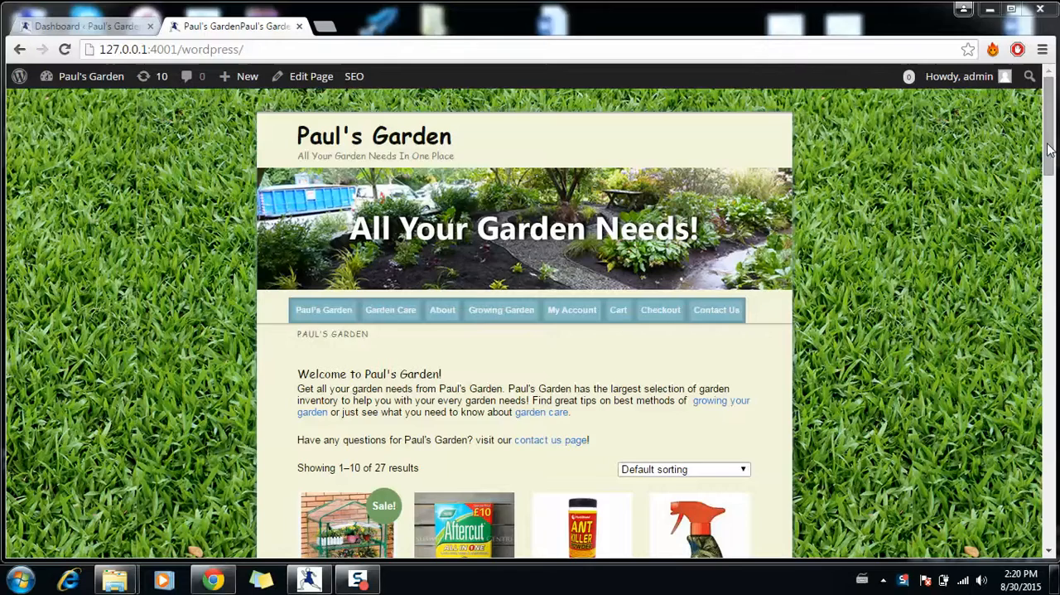
- Check the Facebook and Twitter follow links in the home page's lower widget area, closing each opened page
drag(1050, 154, 1054, 407)
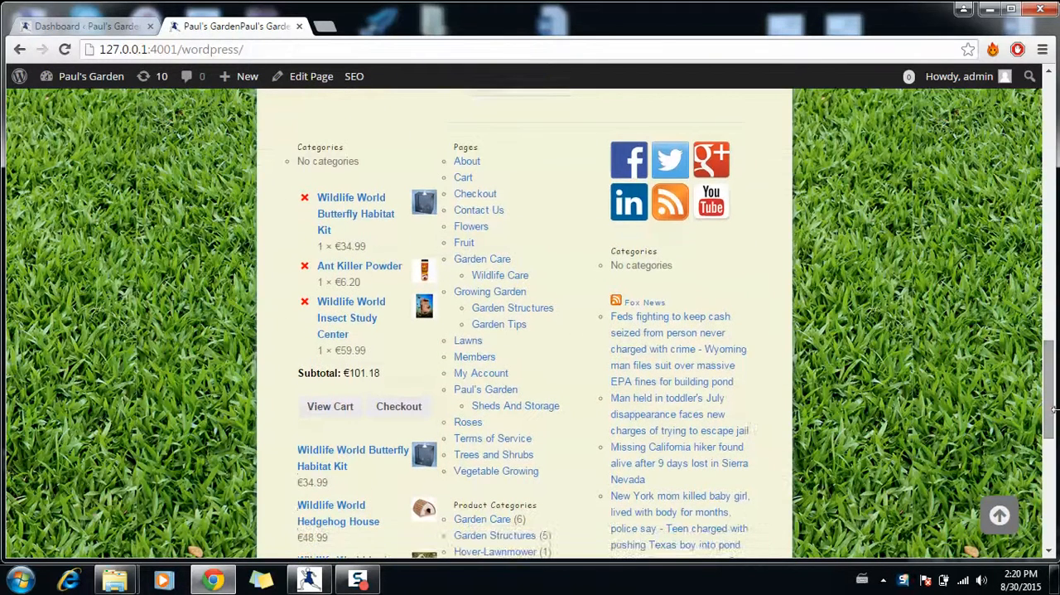
click(629, 170)
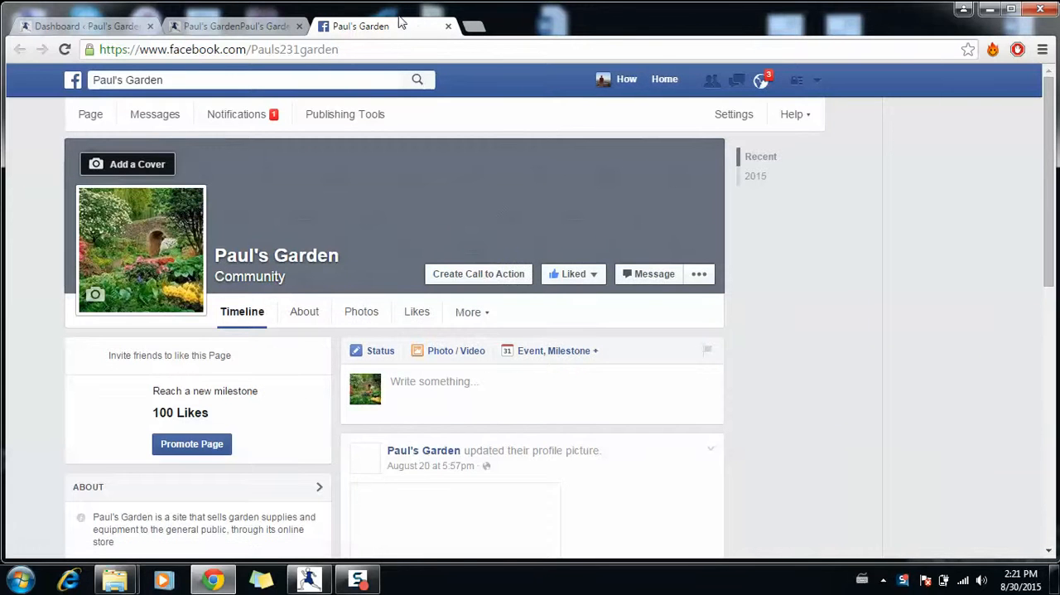
click(448, 26)
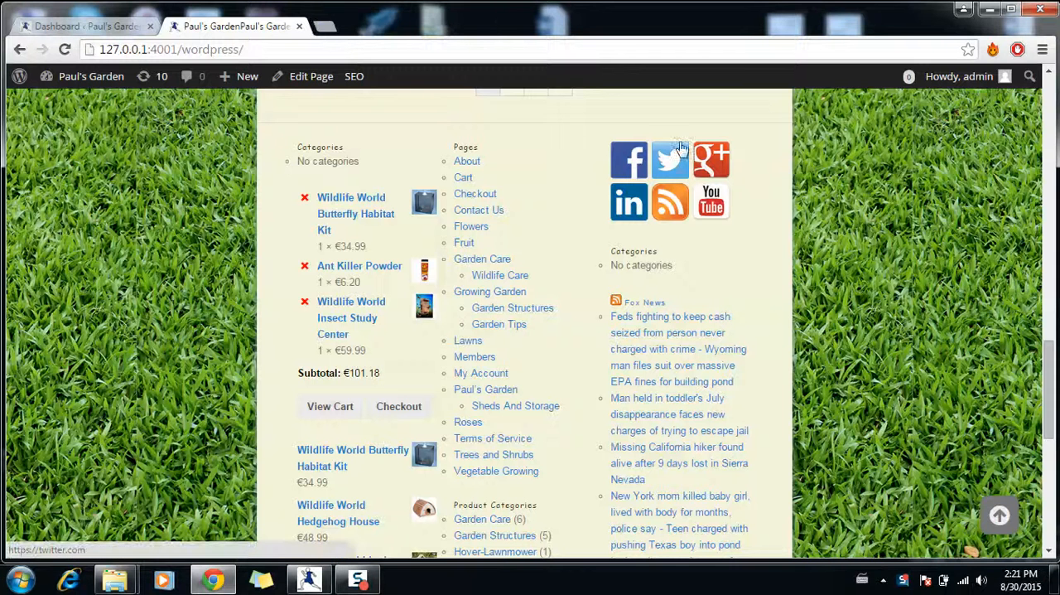
click(673, 159)
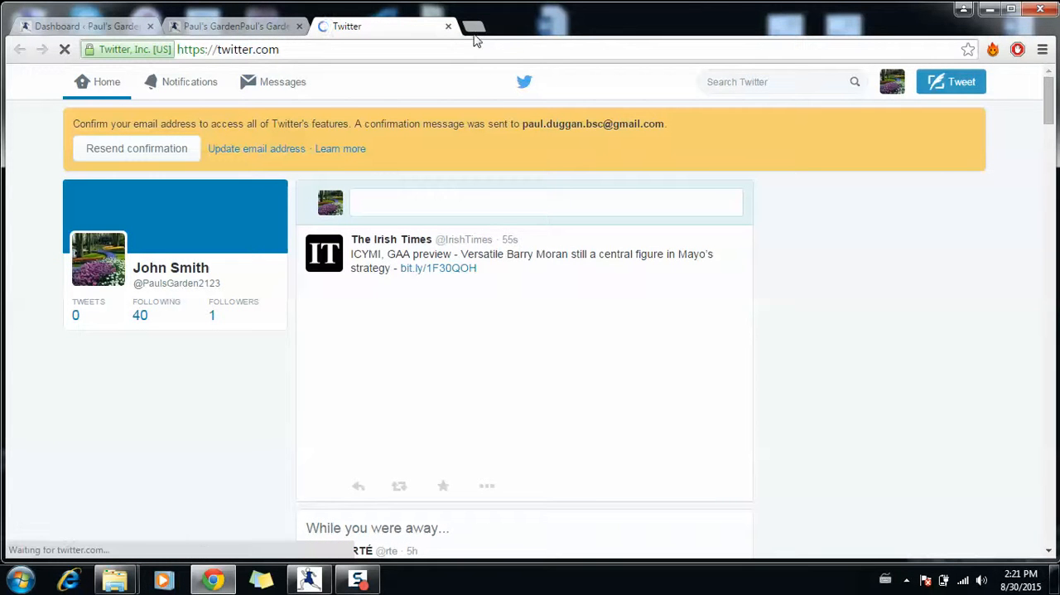
click(449, 27)
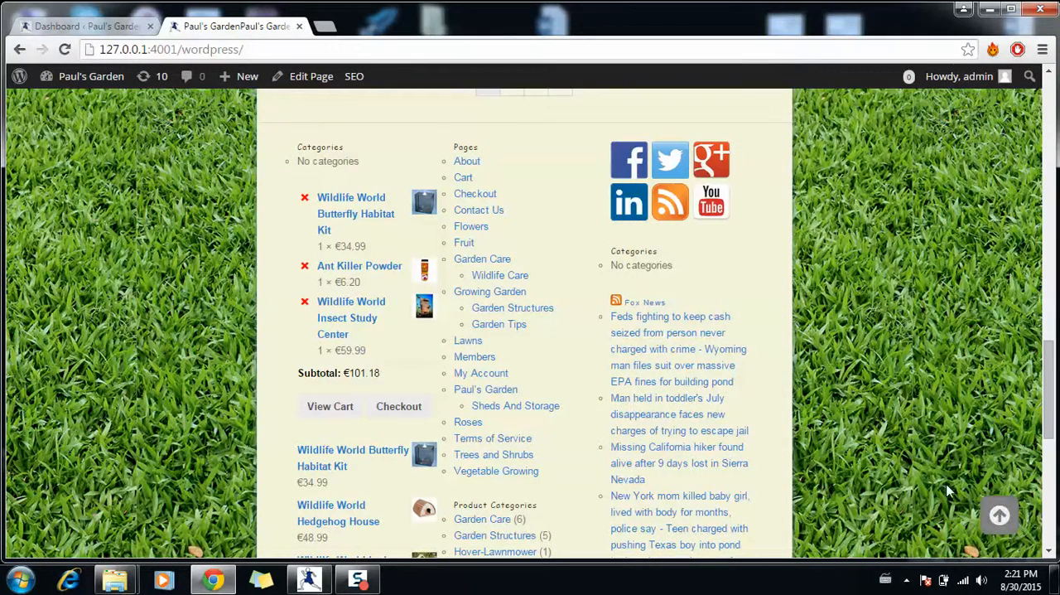
- View the home page down to its footer and return to the top with the scroll-to-top control
scroll(948, 491, down, 3)
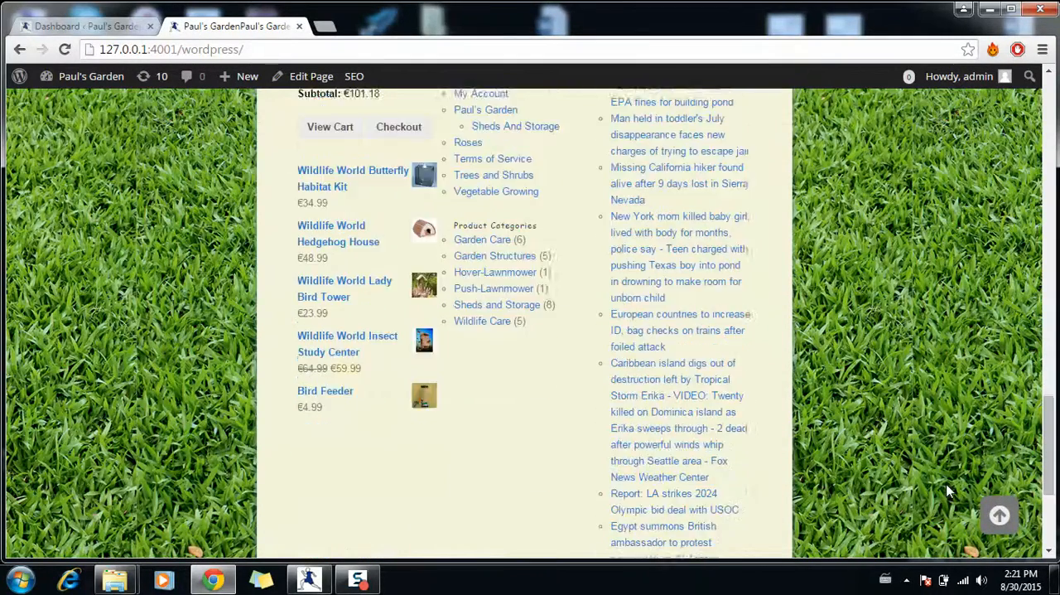
scroll(949, 491, down, 3)
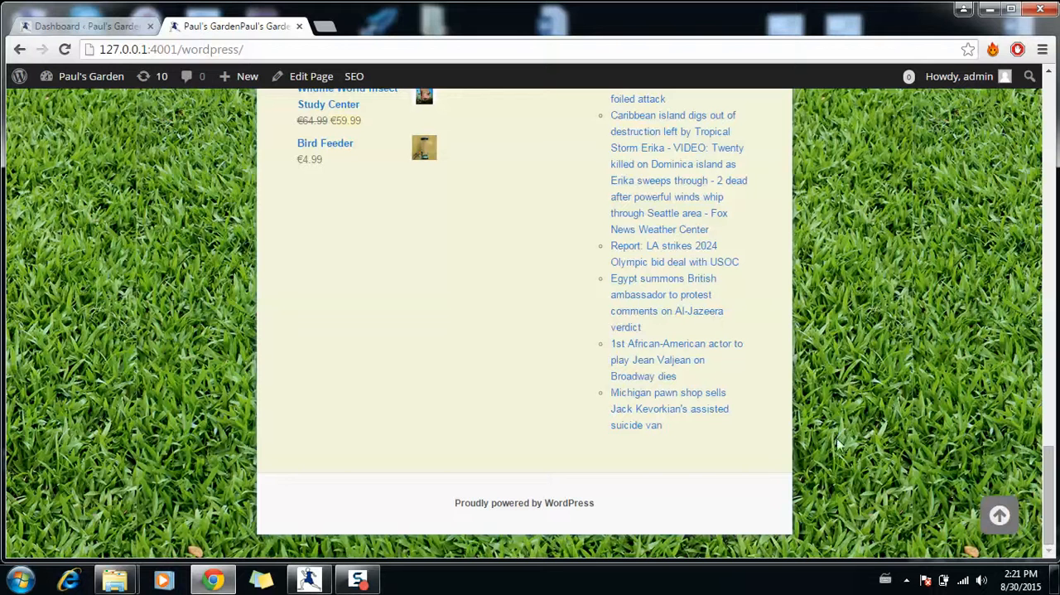
click(998, 517)
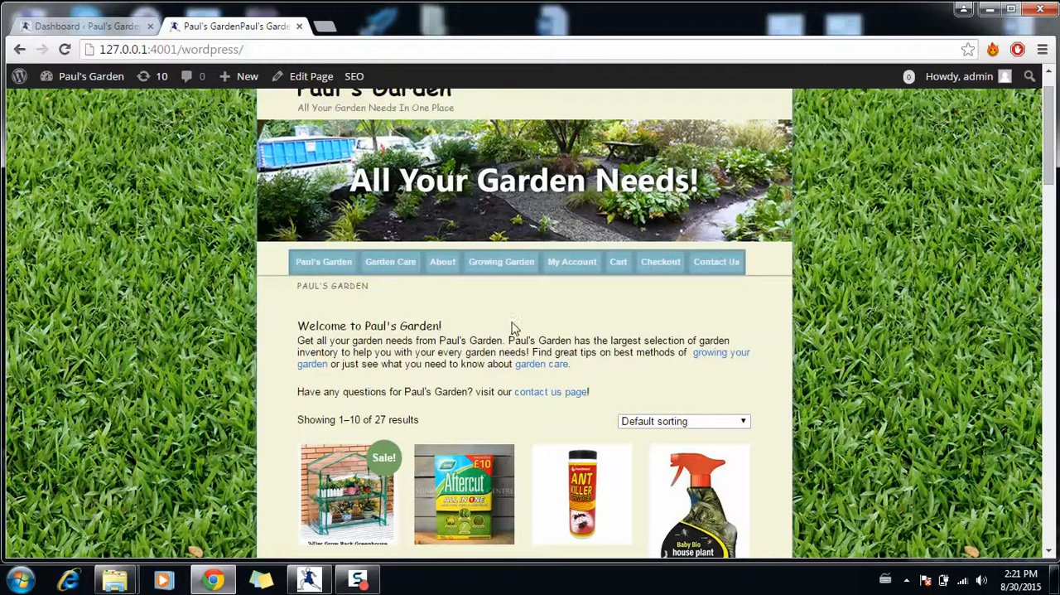
- Open the Lawns page under Garden Care and examine its red bullet-point headings
mouse_move(397, 264)
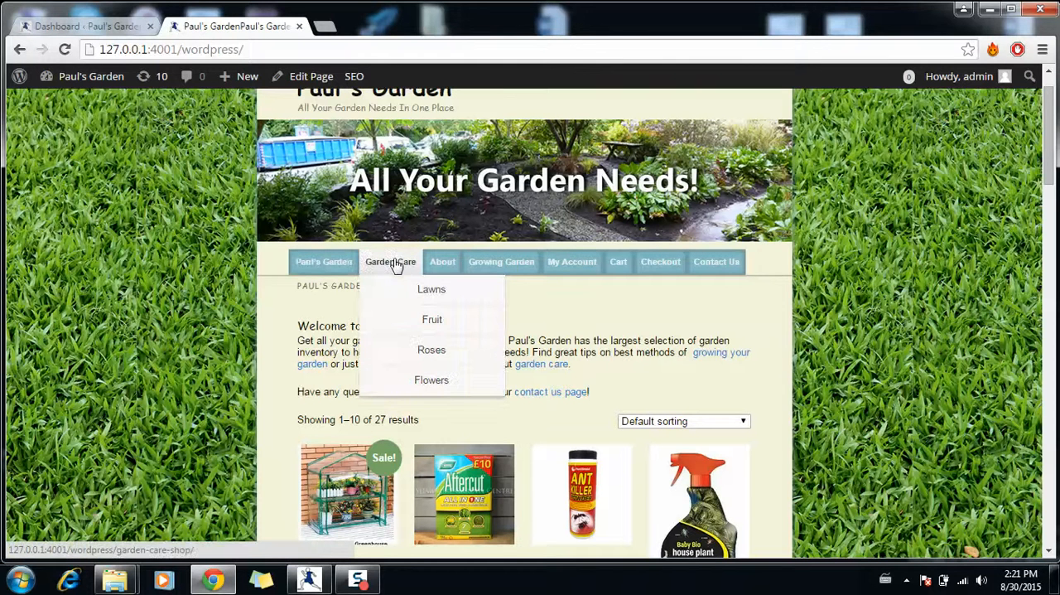
click(430, 293)
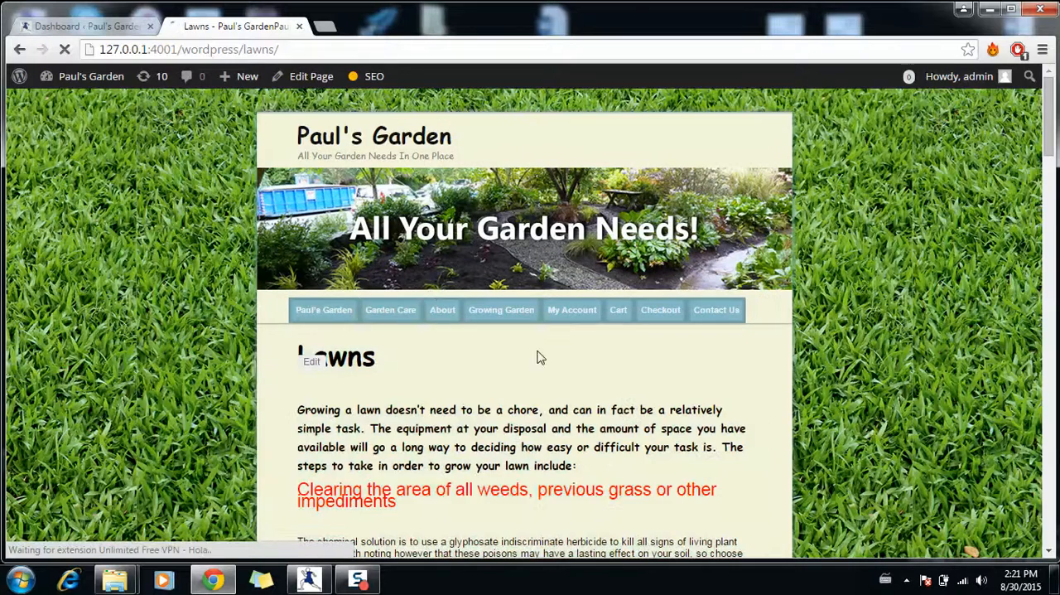
scroll(647, 354, down, 2)
scroll(646, 355, down, 2)
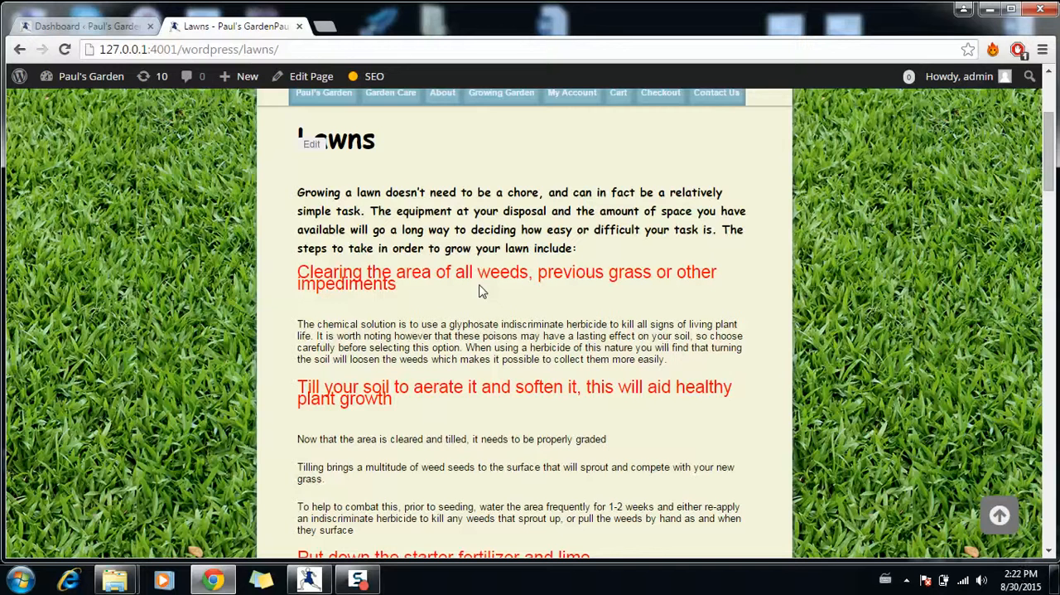
- Edit the Lawns page to remove the bullet from "Clearing the area of all weeds, previous grass or other impediments" and update it
click(321, 83)
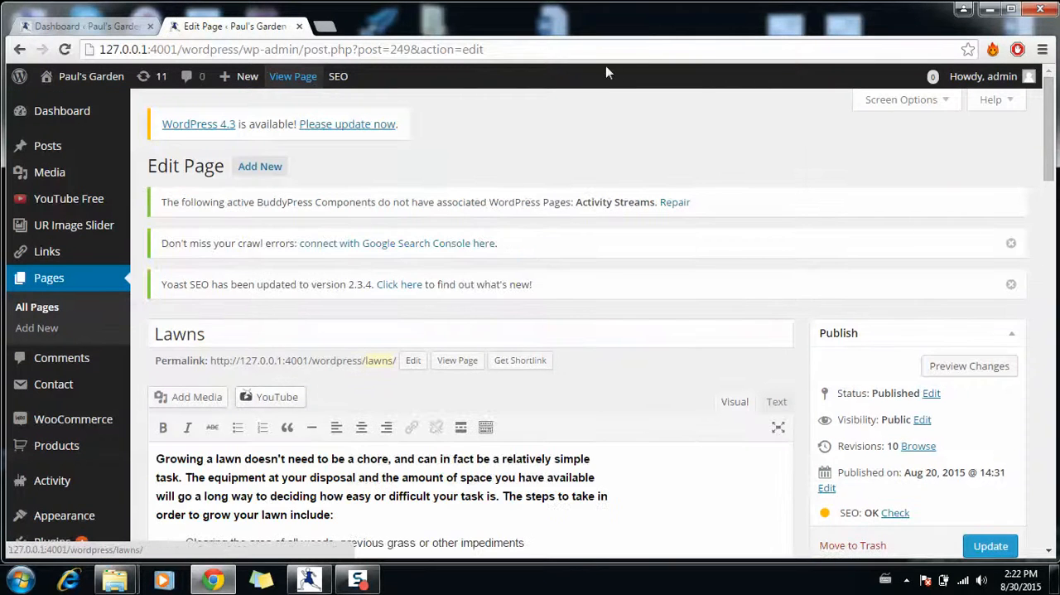
scroll(633, 287, down, 3)
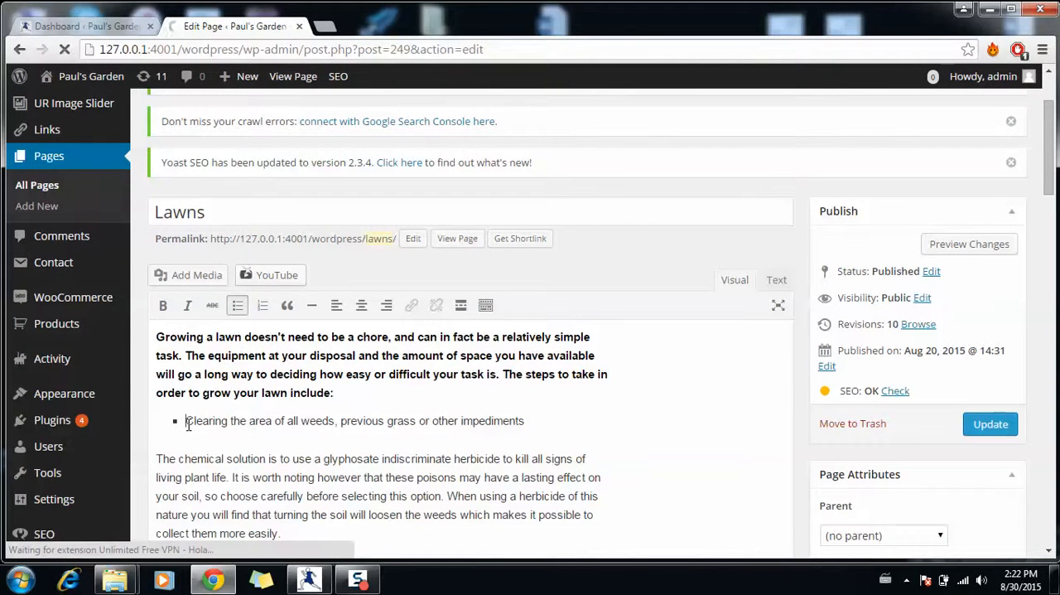
click(189, 424)
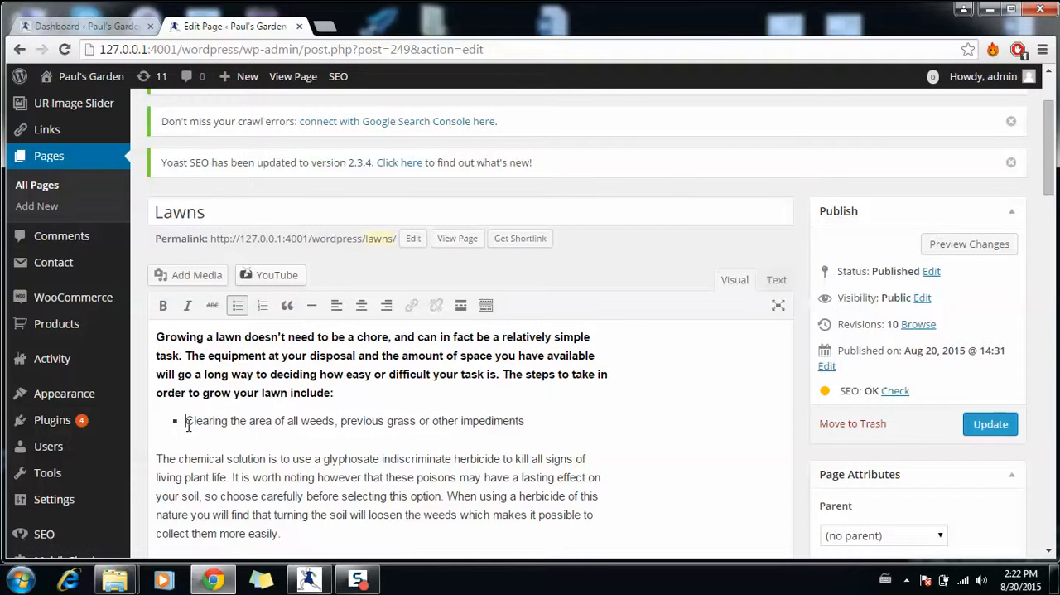
key(BackSpace)
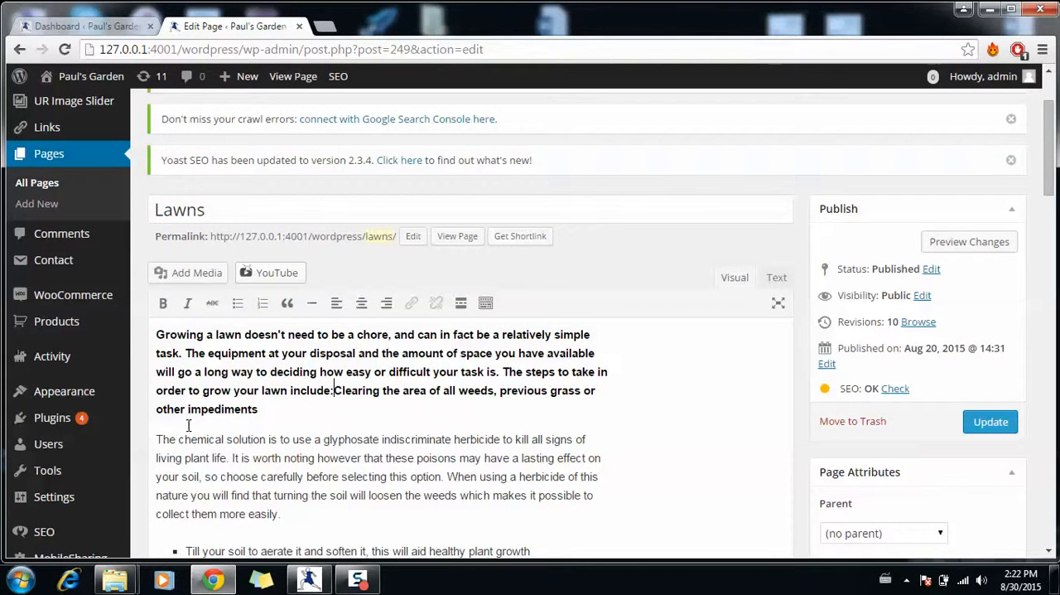
click(988, 427)
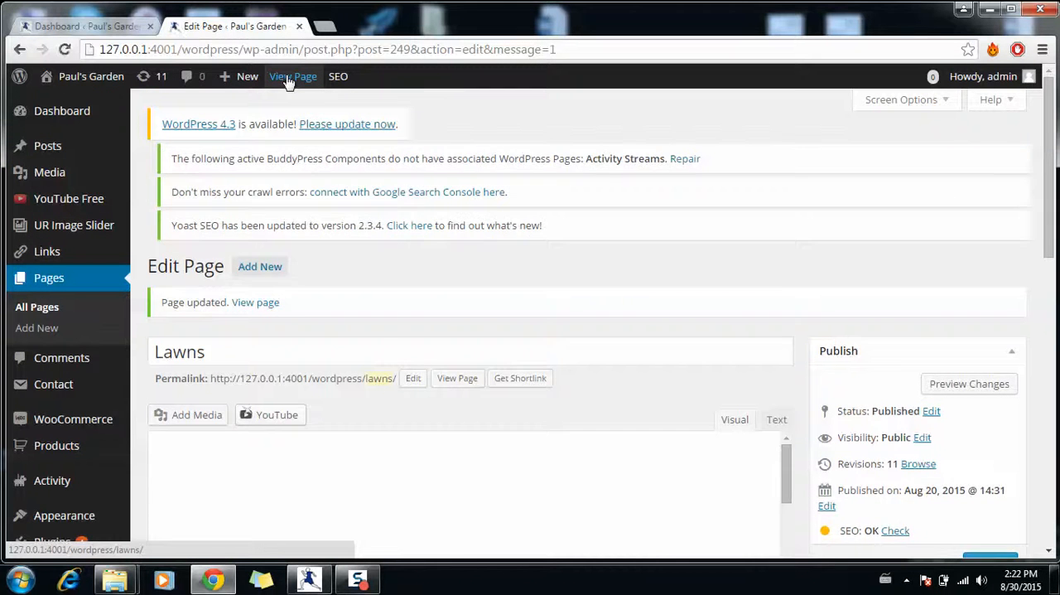
- View the published Lawns page and compare the unbulleted "Clearing the area" text with the other headings
click(288, 78)
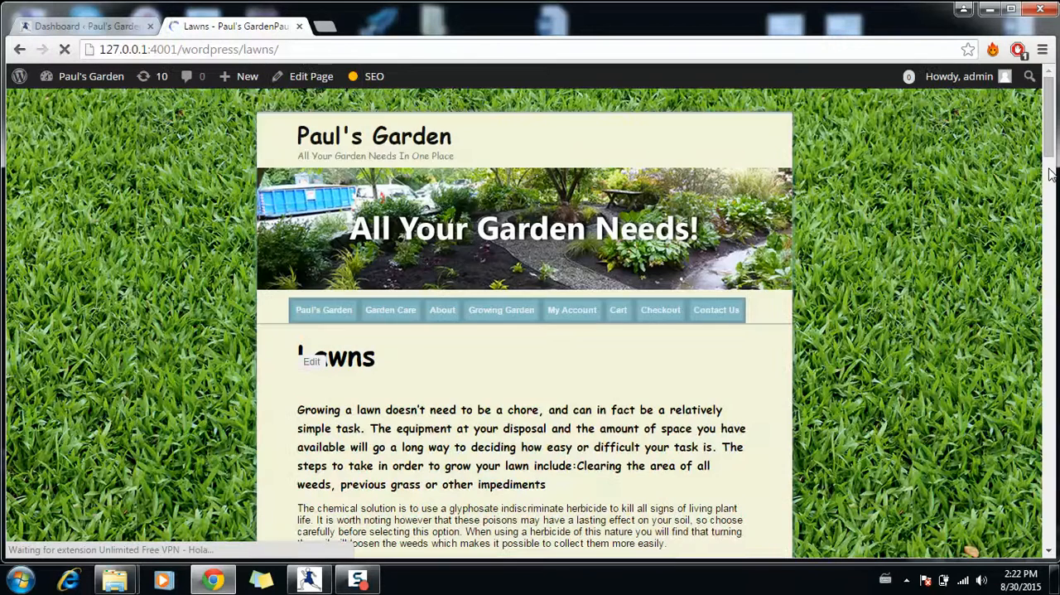
click(1050, 174)
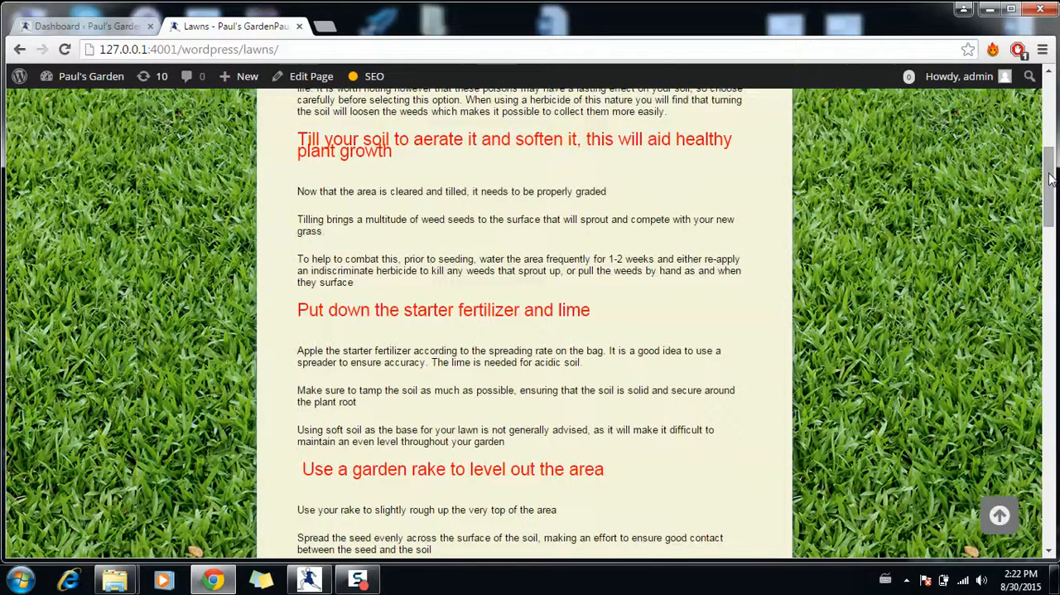
drag(1051, 177, 1053, 123)
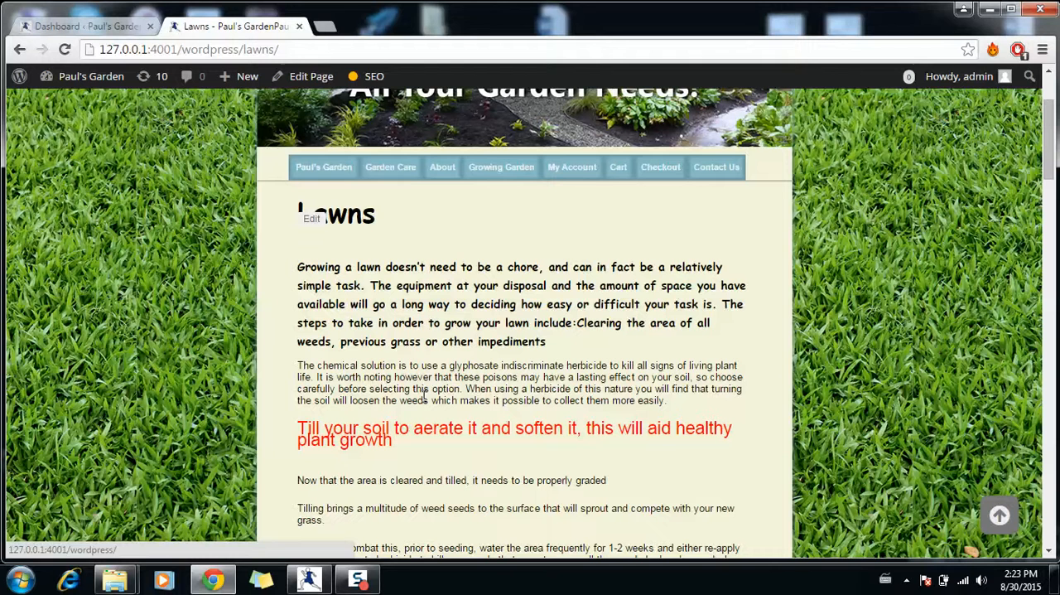
drag(387, 343, 490, 343)
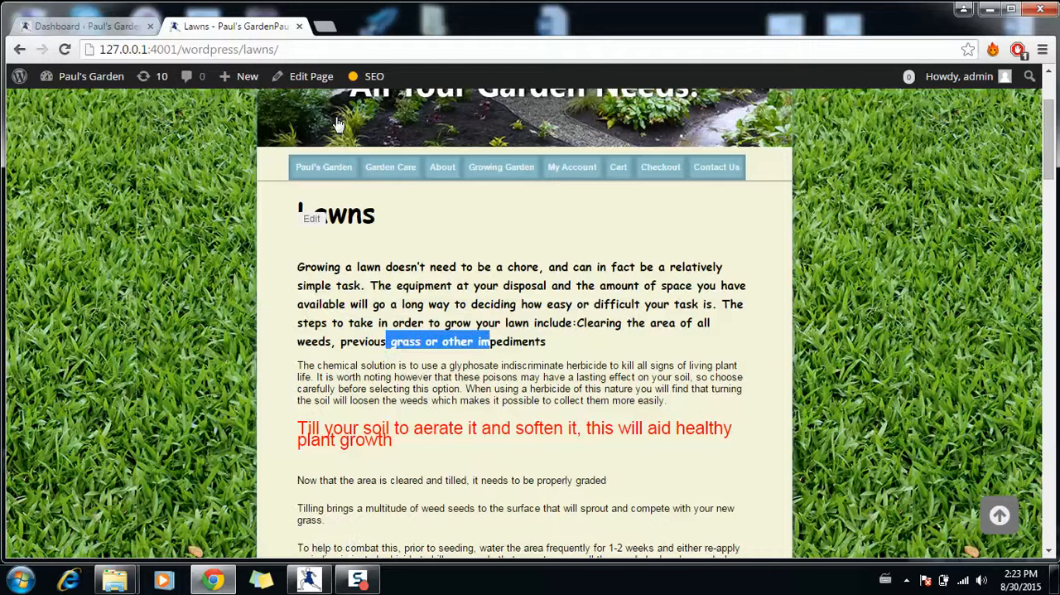
- Edit the Lawns page to put "Clearing the area of all weeds..." on its own bulleted line and update the page
click(312, 78)
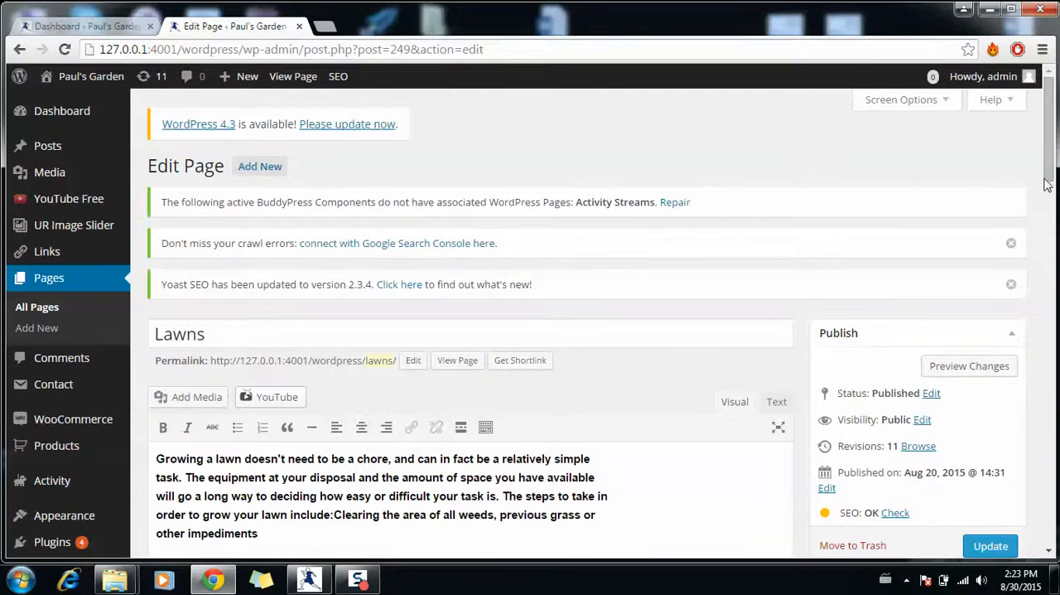
drag(1050, 171, 1050, 182)
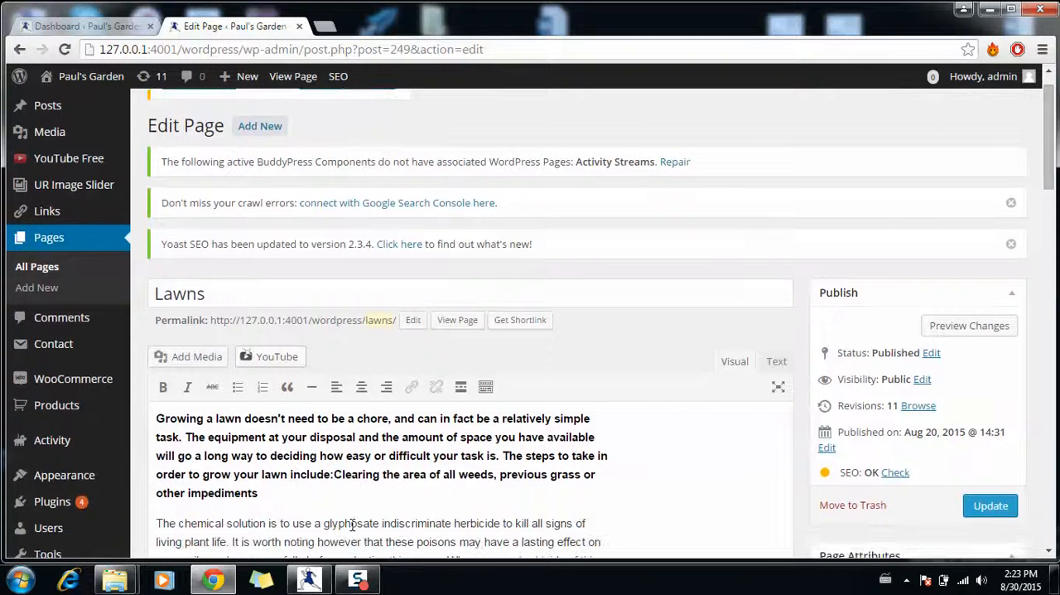
click(335, 474)
key(Return)
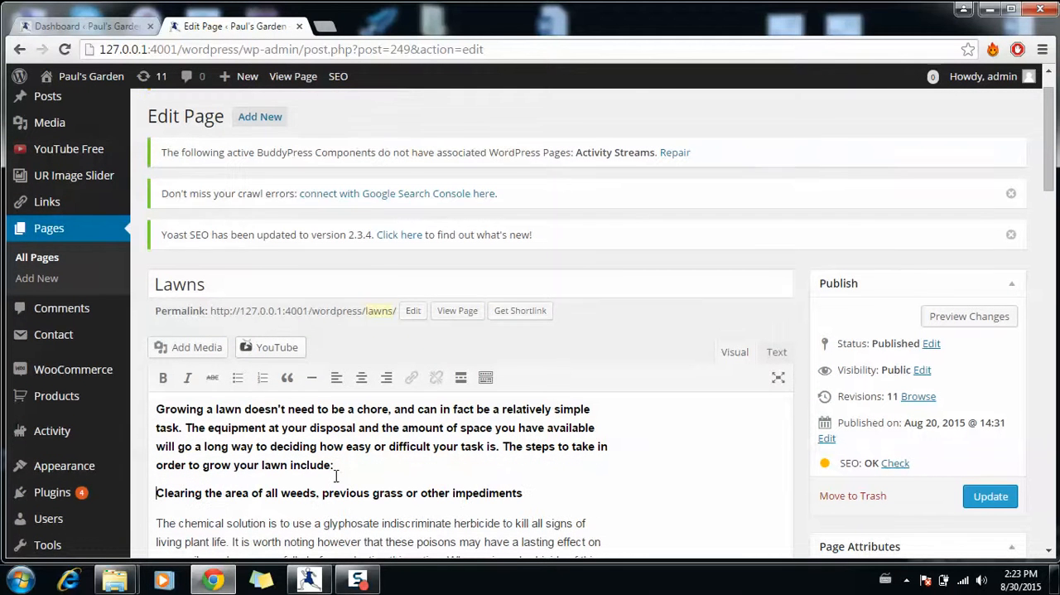
click(238, 378)
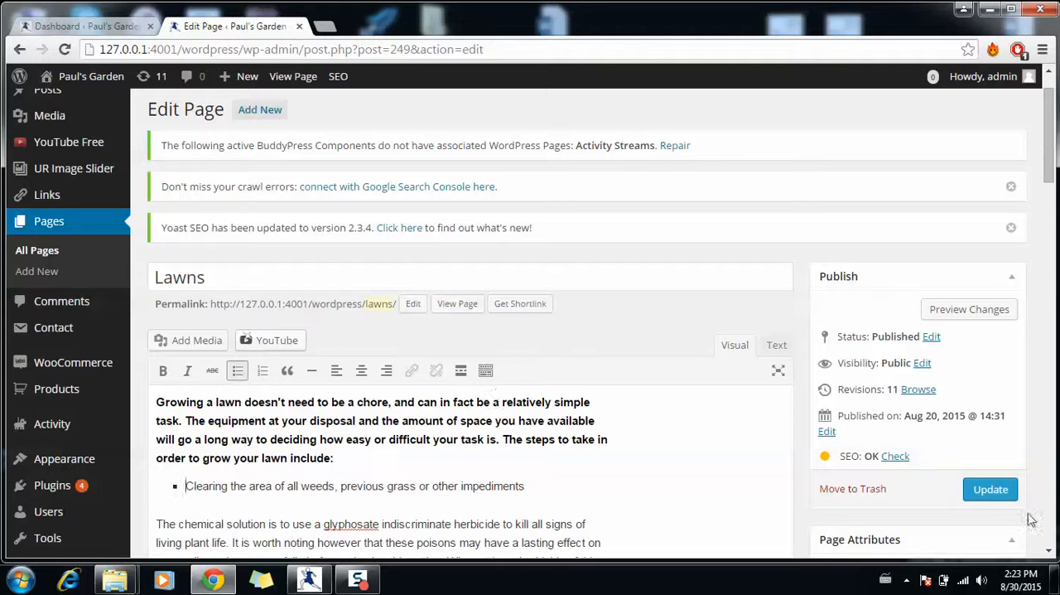
click(995, 492)
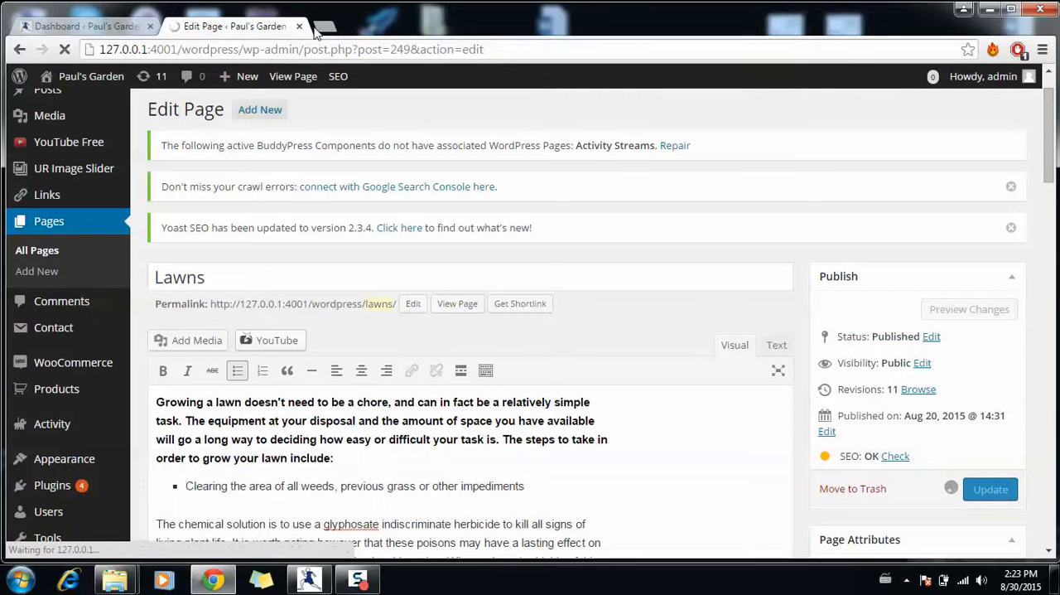
- Open the installed plugins list from the Dashboard and examine the BackTo Top and Scroll Back to Top entries
click(103, 32)
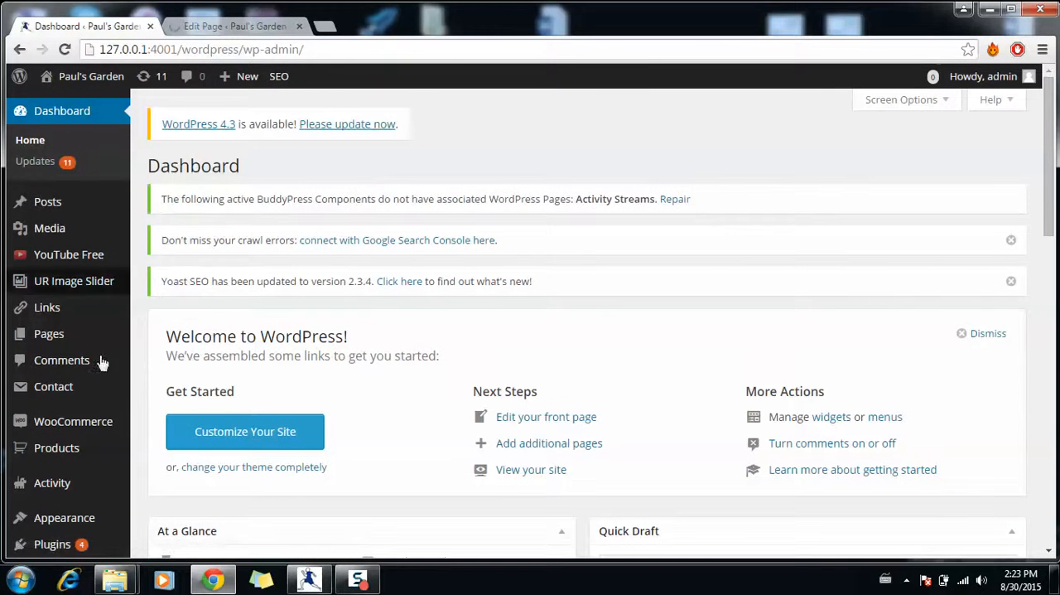
click(65, 544)
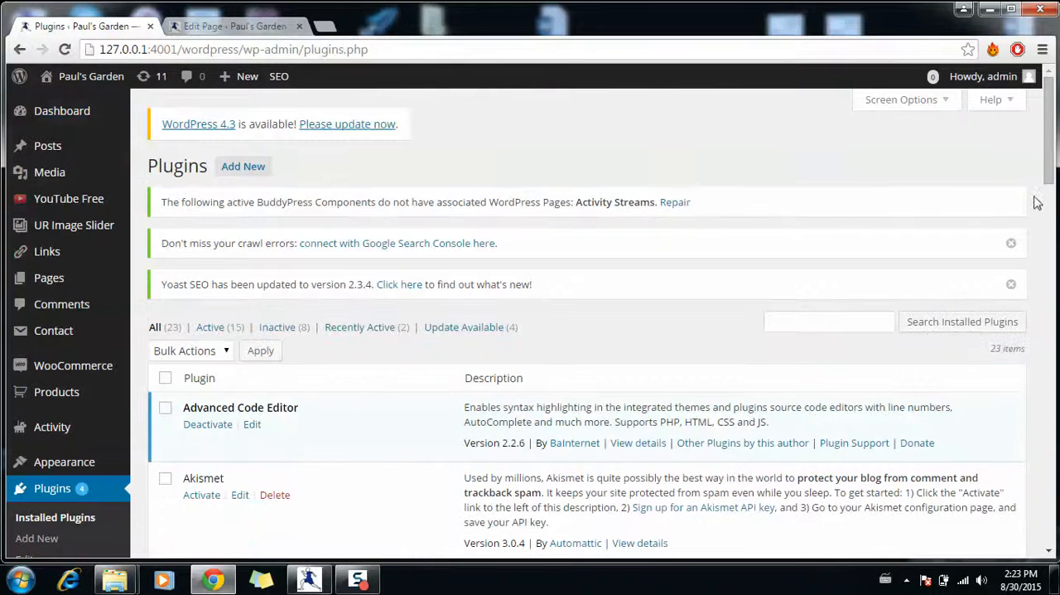
drag(1054, 154, 1048, 248)
drag(1049, 250, 1049, 251)
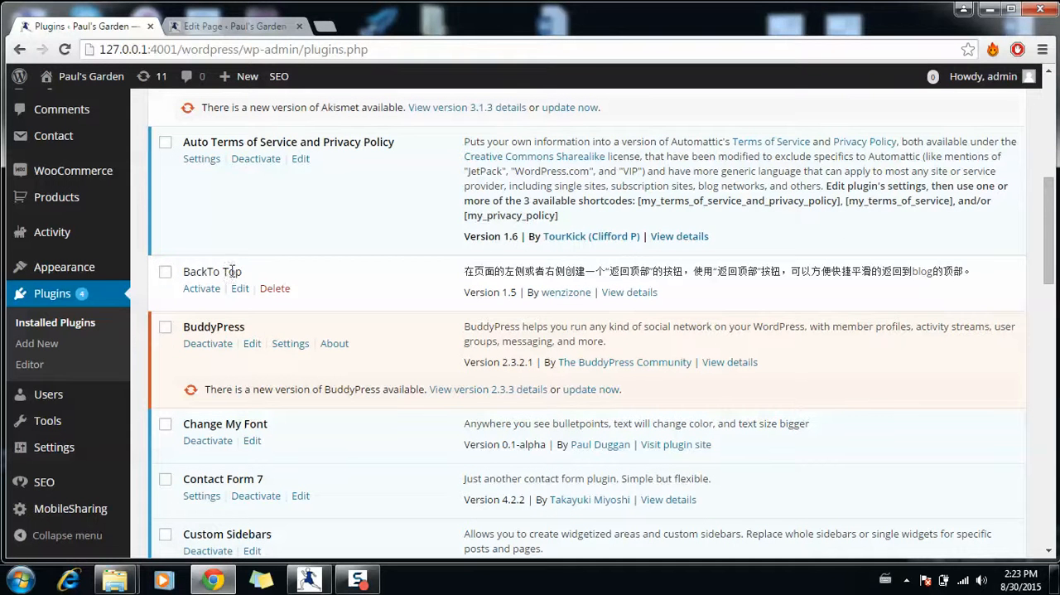
drag(201, 273, 301, 291)
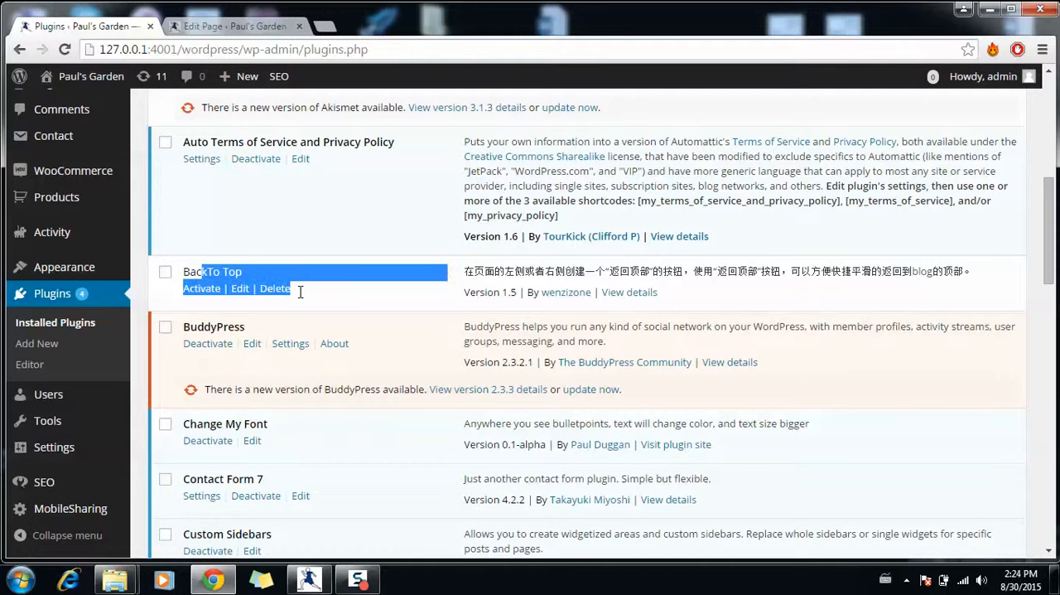
drag(464, 271, 770, 265)
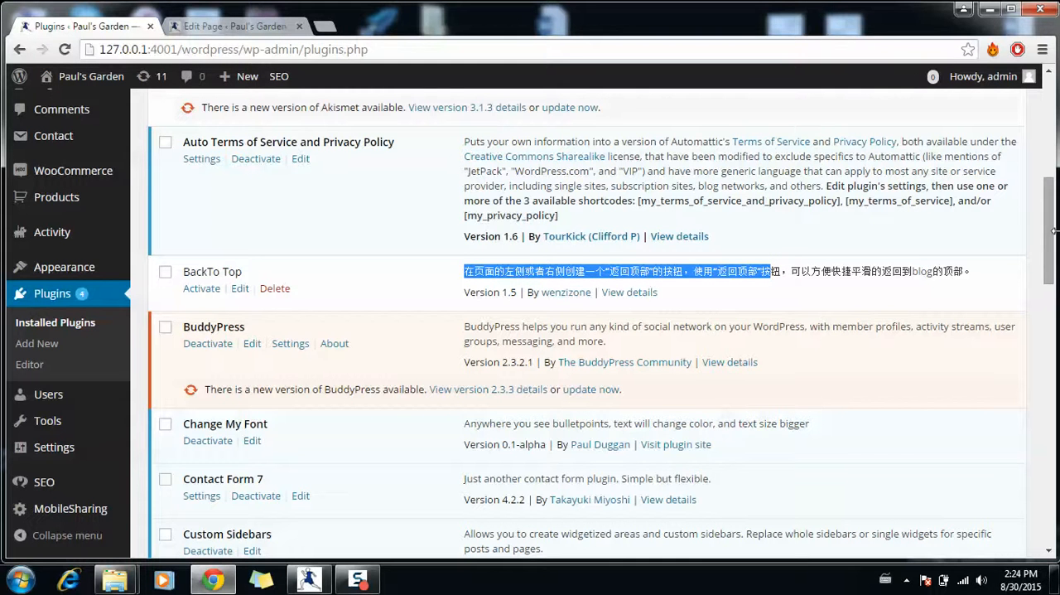
drag(1051, 240, 1056, 366)
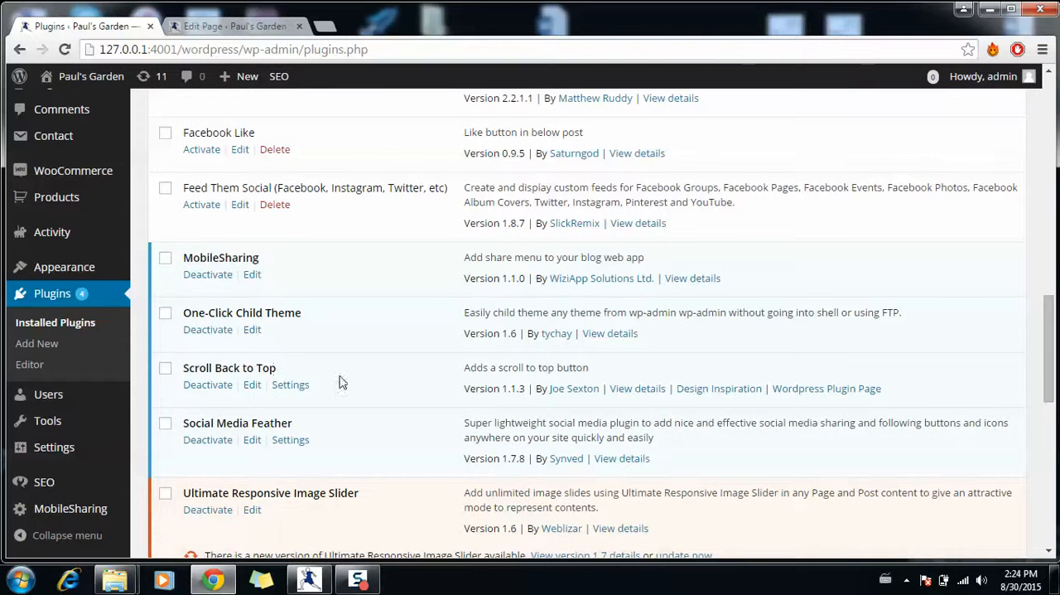
- Open the Change My Font plugin's change_my_font.php for editing and examine its bullet replacement code
drag(1052, 387, 1056, 329)
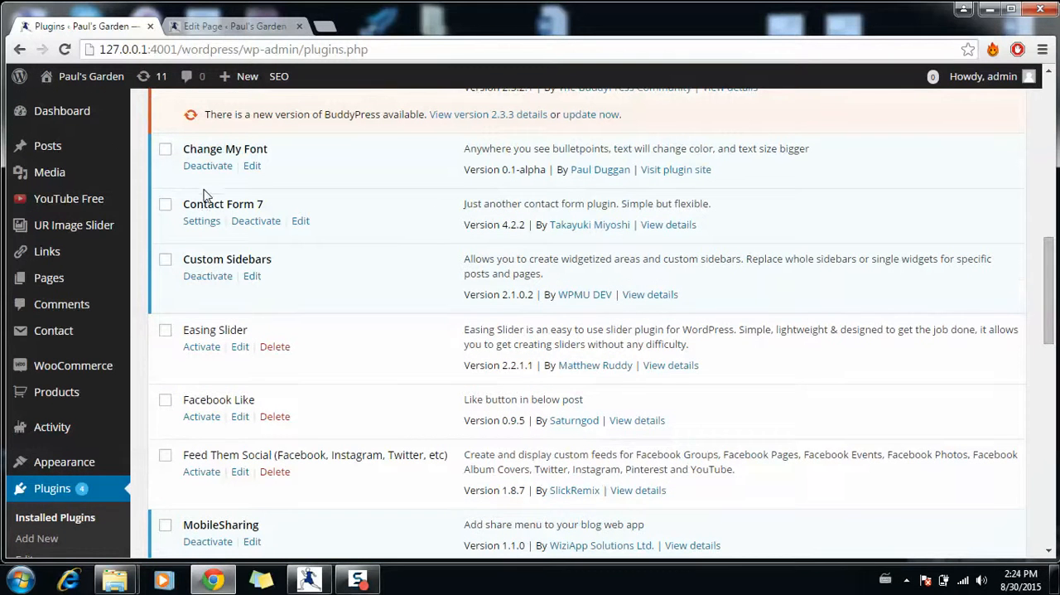
click(252, 167)
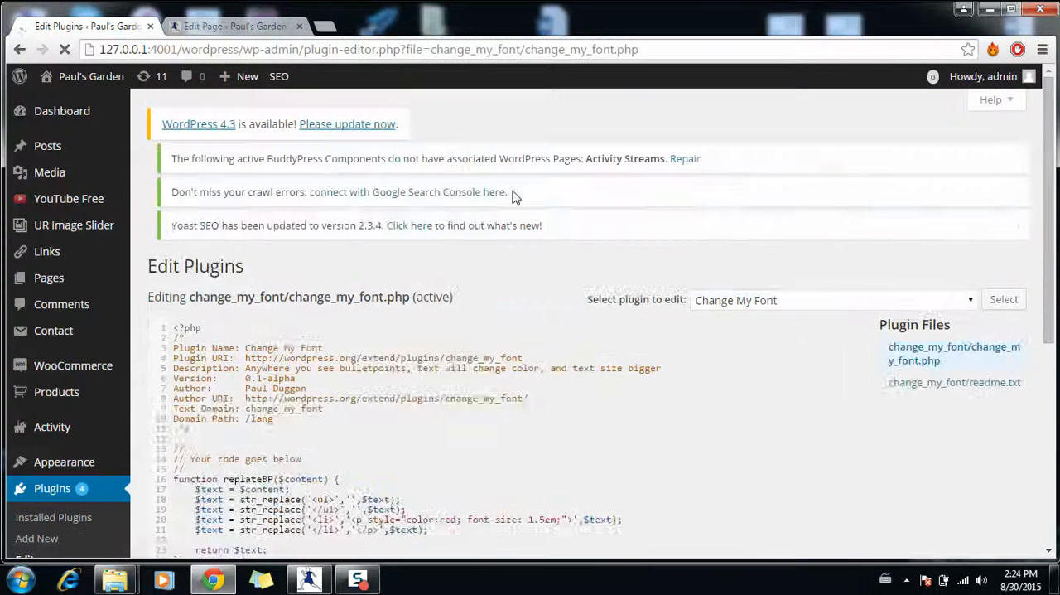
scroll(1049, 199, down, 2)
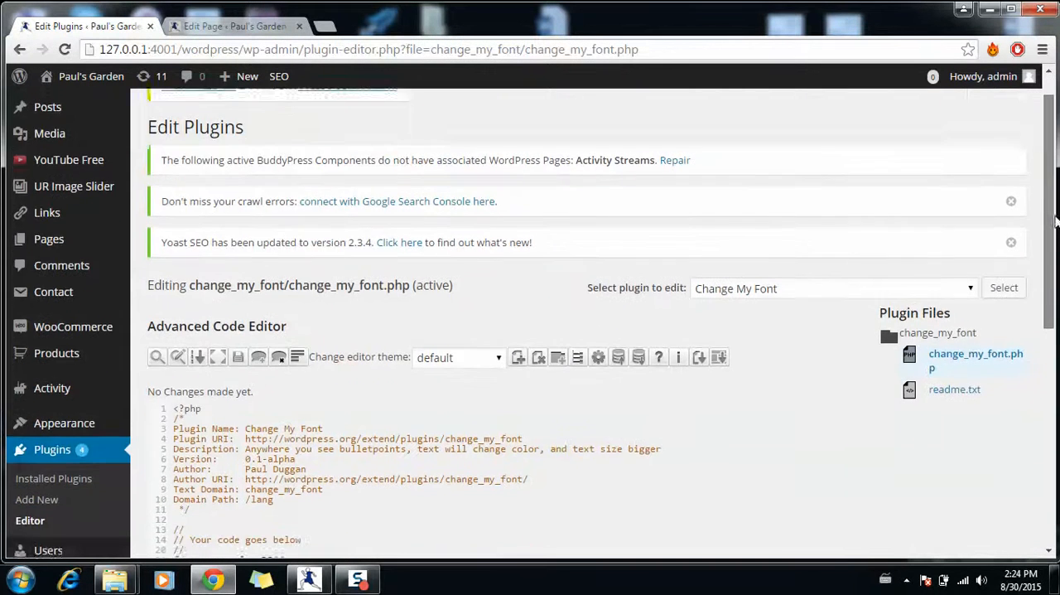
scroll(1054, 313, down, 1)
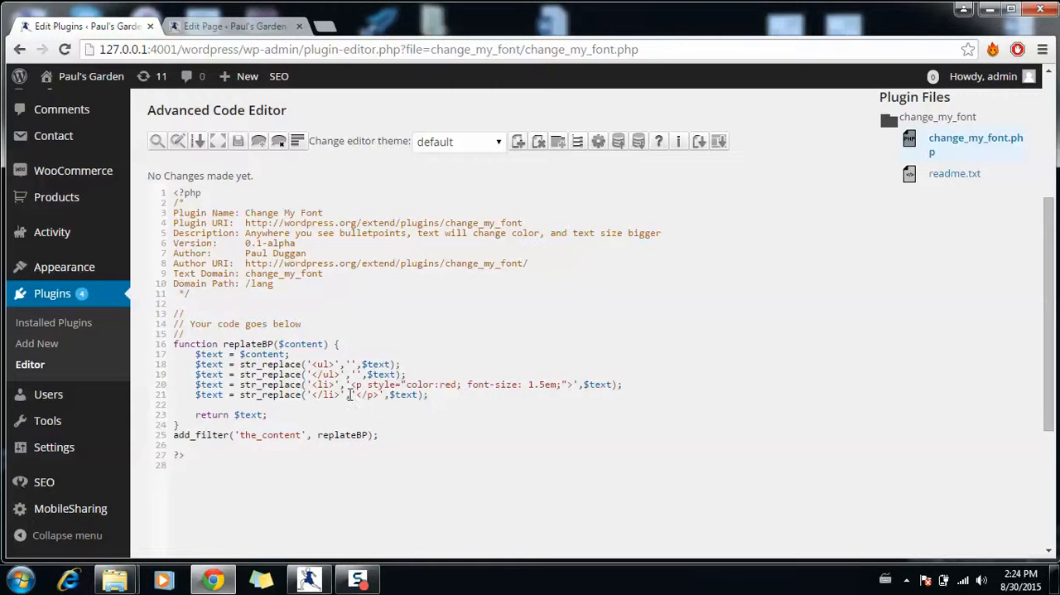
- Highlight the color property in the plugin's list-item replacement line, and open the theme editor
drag(419, 384, 441, 383)
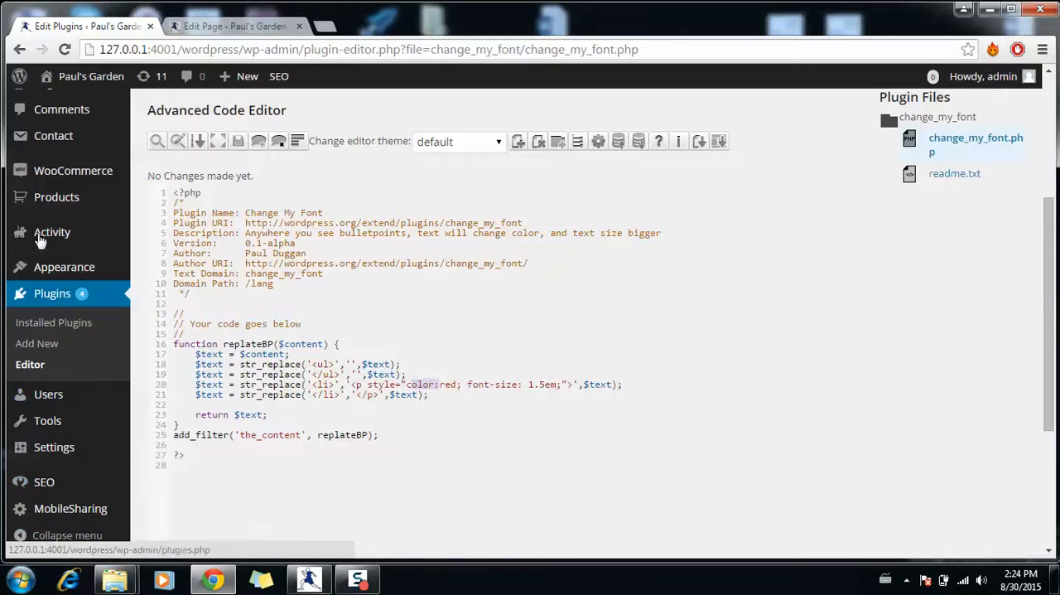
mouse_move(71, 265)
click(157, 439)
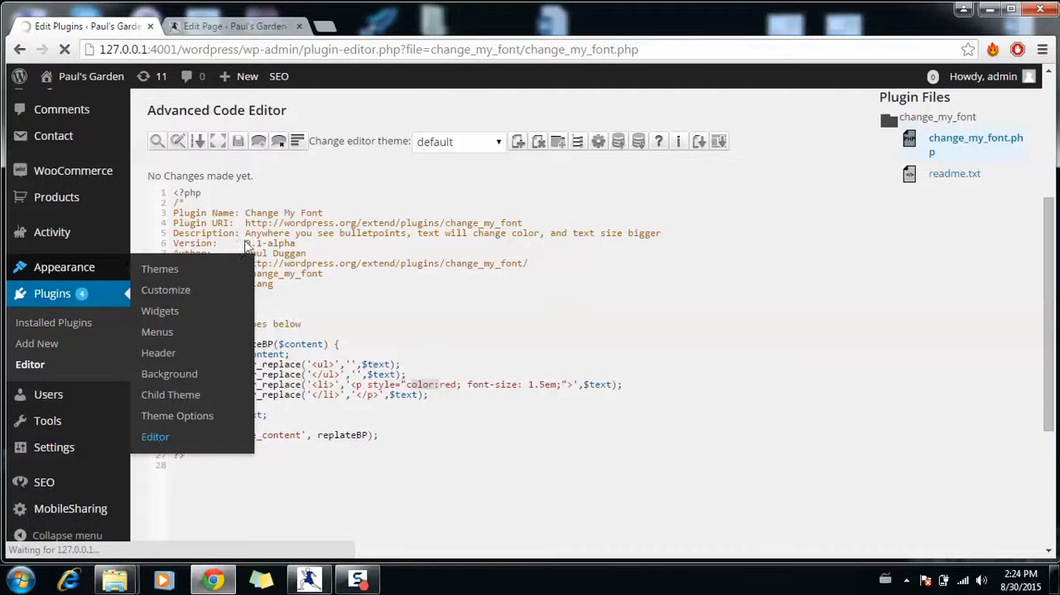
- Visit the Paul's Garden site from the Edit Page tab and view its Garden Care page
click(235, 26)
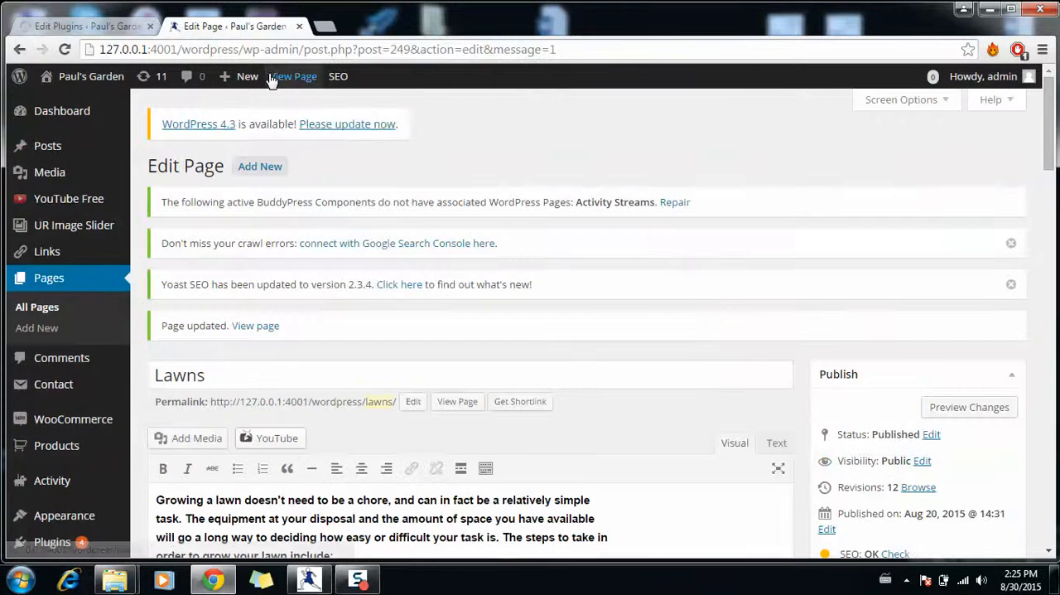
click(112, 77)
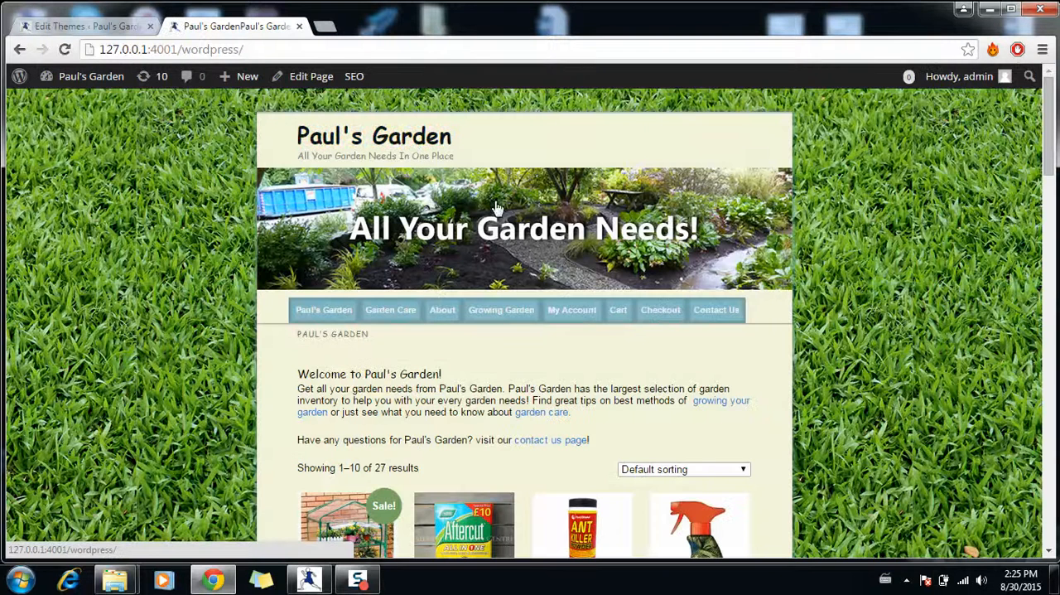
click(552, 419)
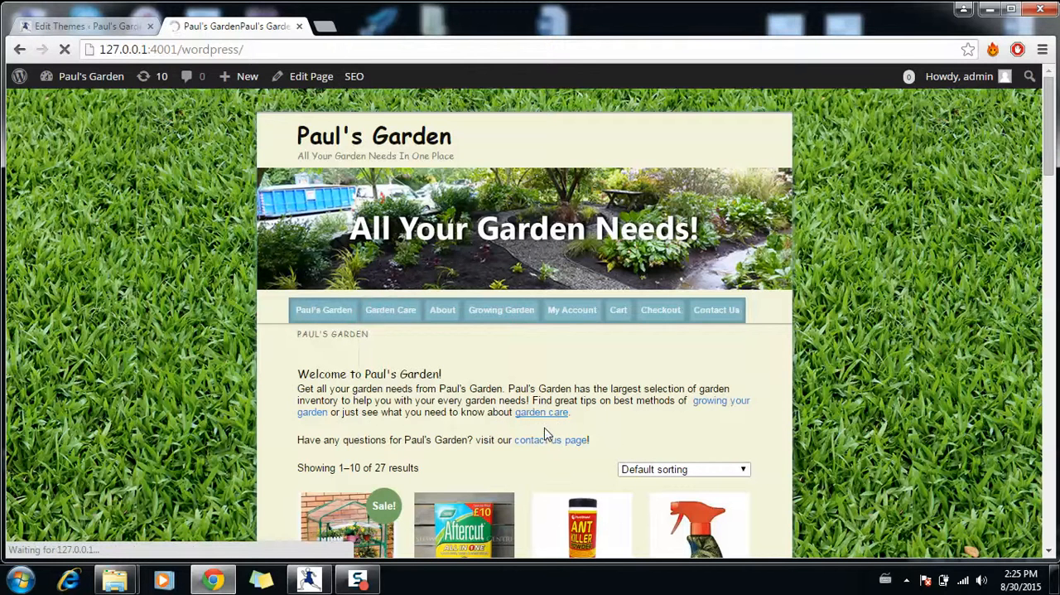
click(386, 309)
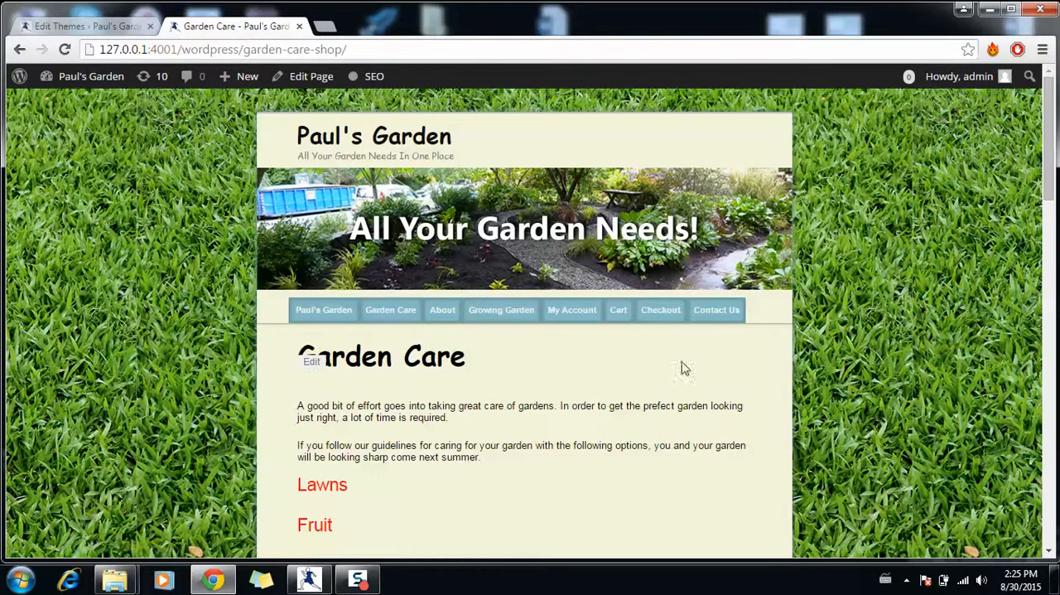
mouse_move(1051, 178)
mouse_down()
mouse_move(1050, 349)
mouse_move(1049, 170)
mouse_up()
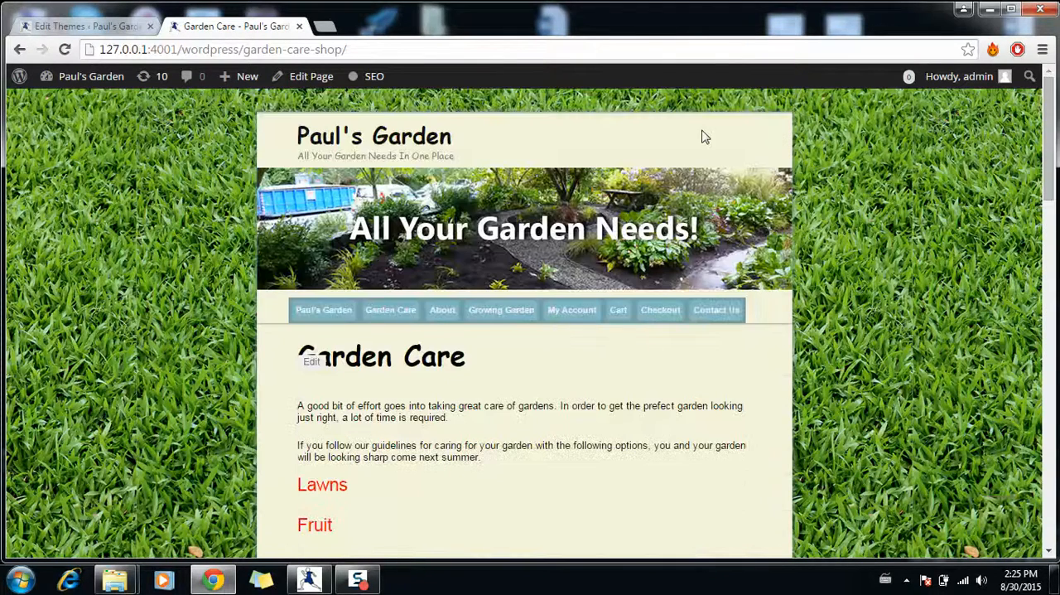
- Return to the Paul's Garden home page and add Ant Killer Powder to the cart from the product list
click(332, 319)
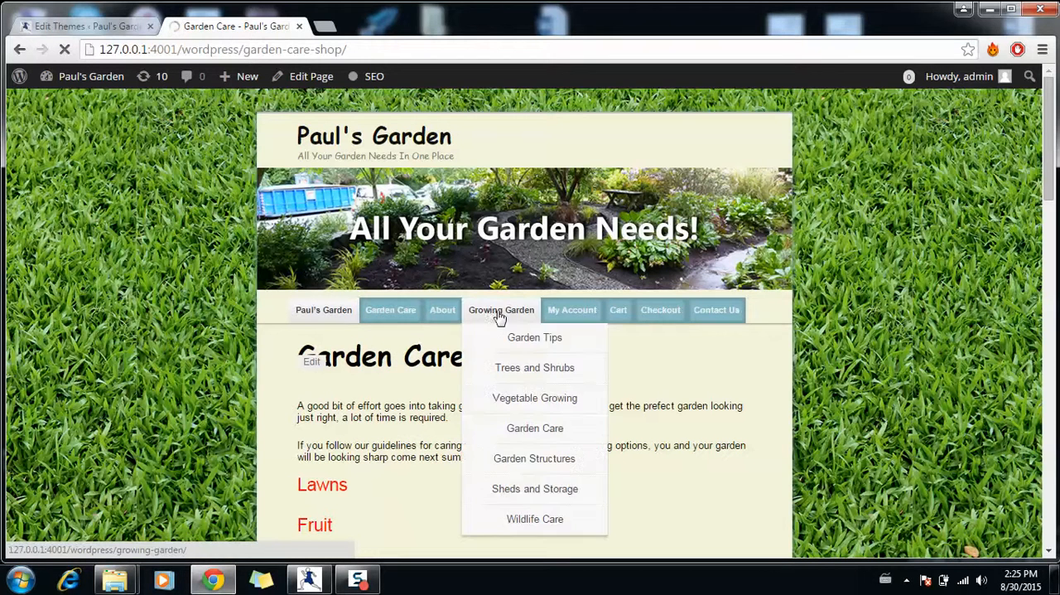
mouse_move(585, 317)
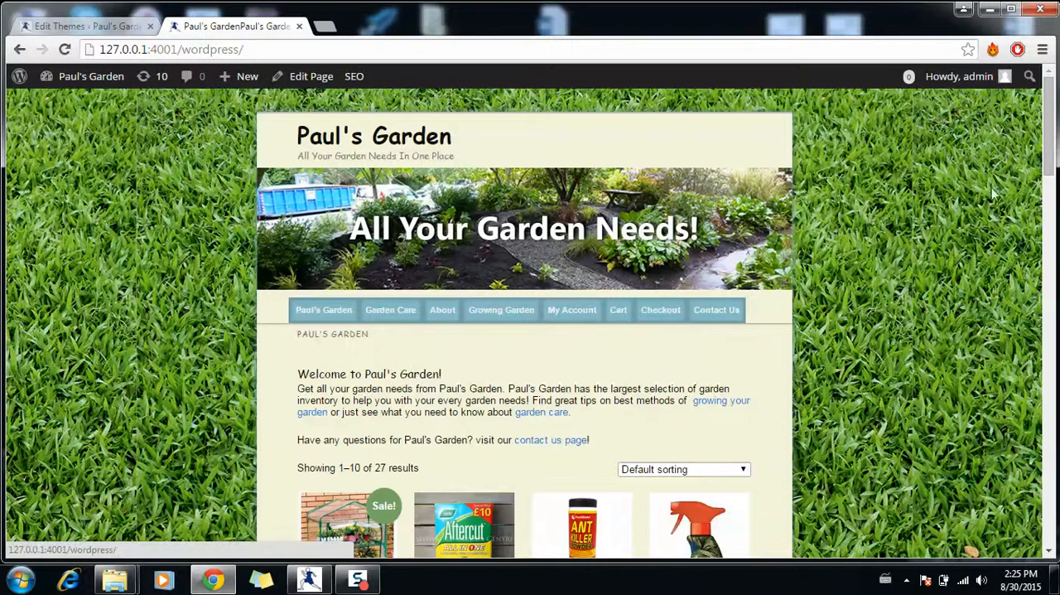
scroll(766, 380, down, 5)
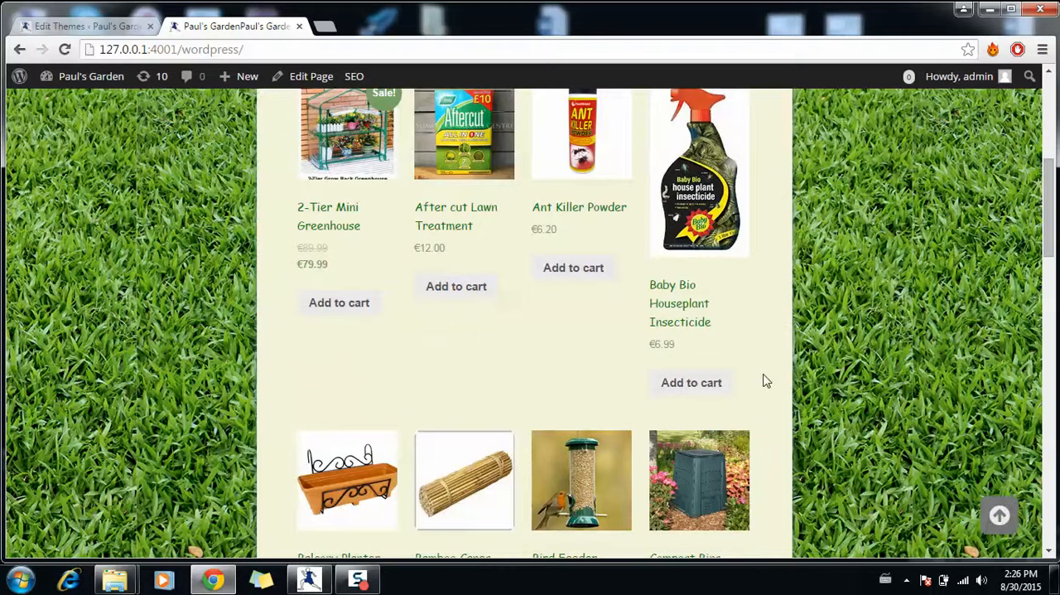
click(562, 270)
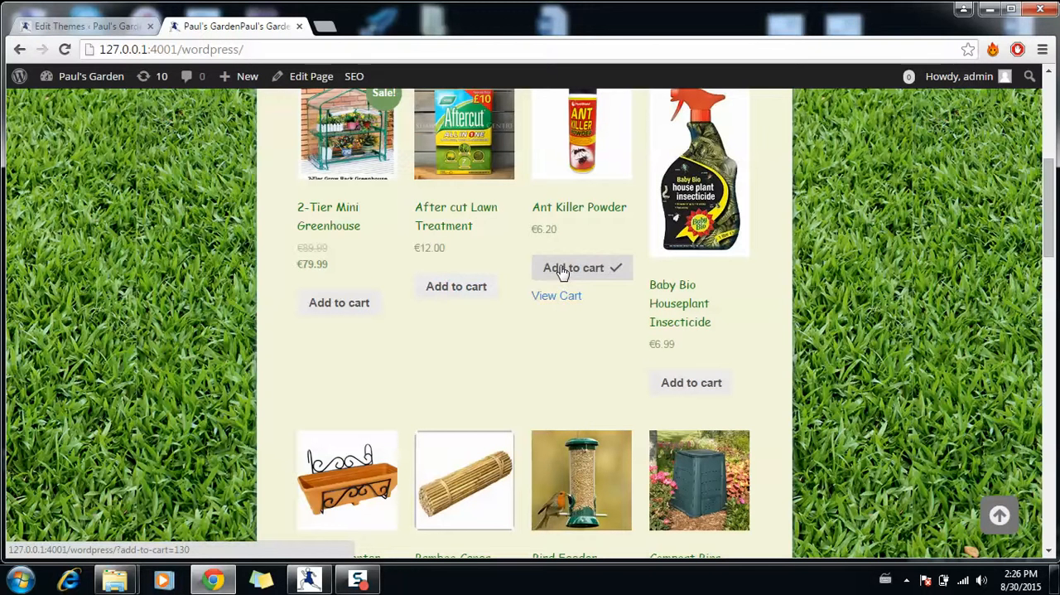
- View the cart and examine its product lines, cart totals and checkout option
click(560, 301)
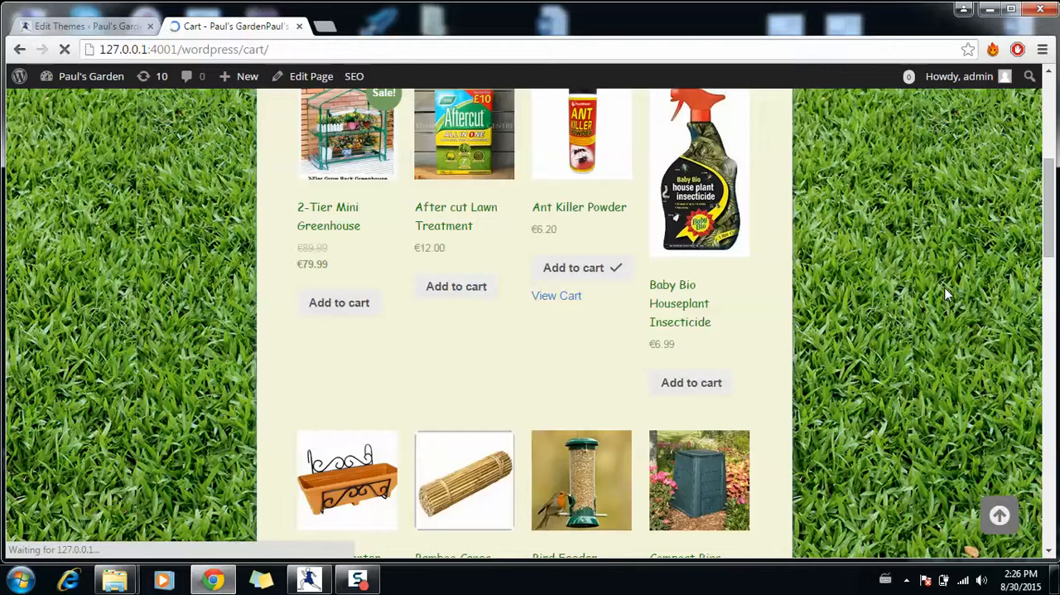
drag(1050, 201, 1053, 236)
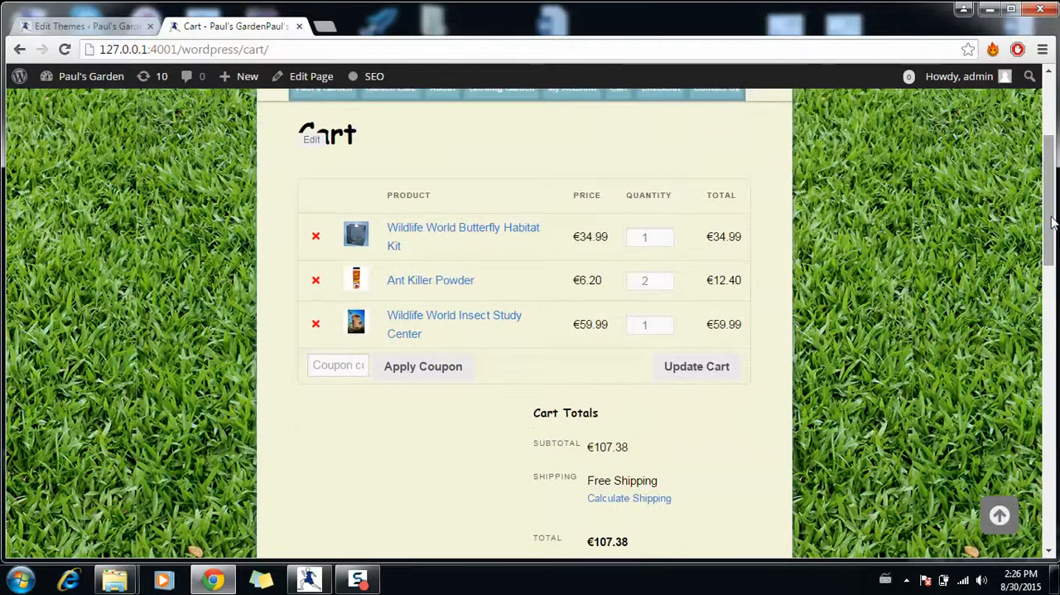
scroll(841, 344, down, 3)
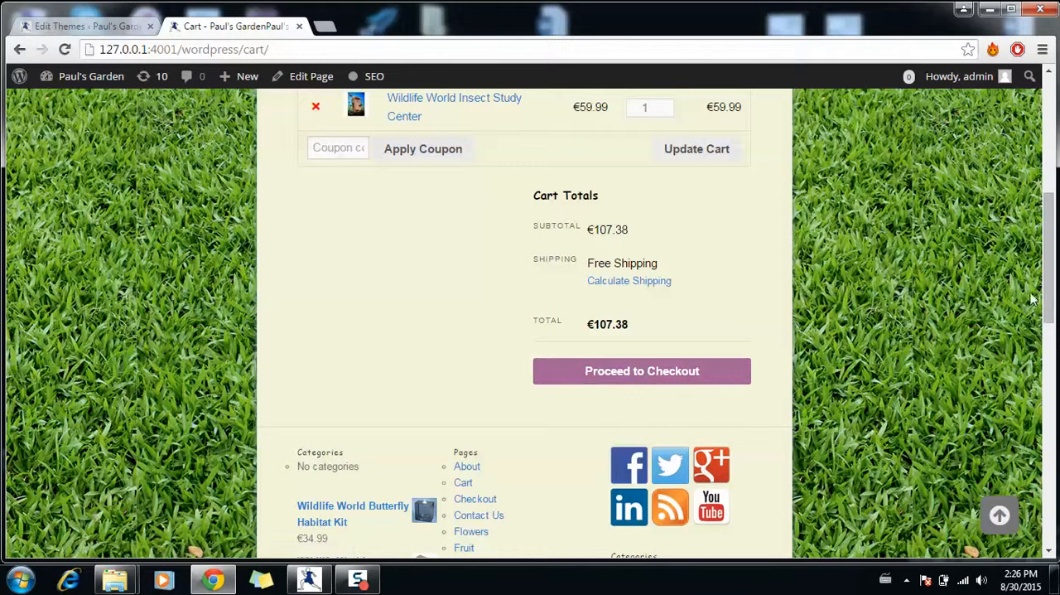
drag(1047, 293, 1046, 142)
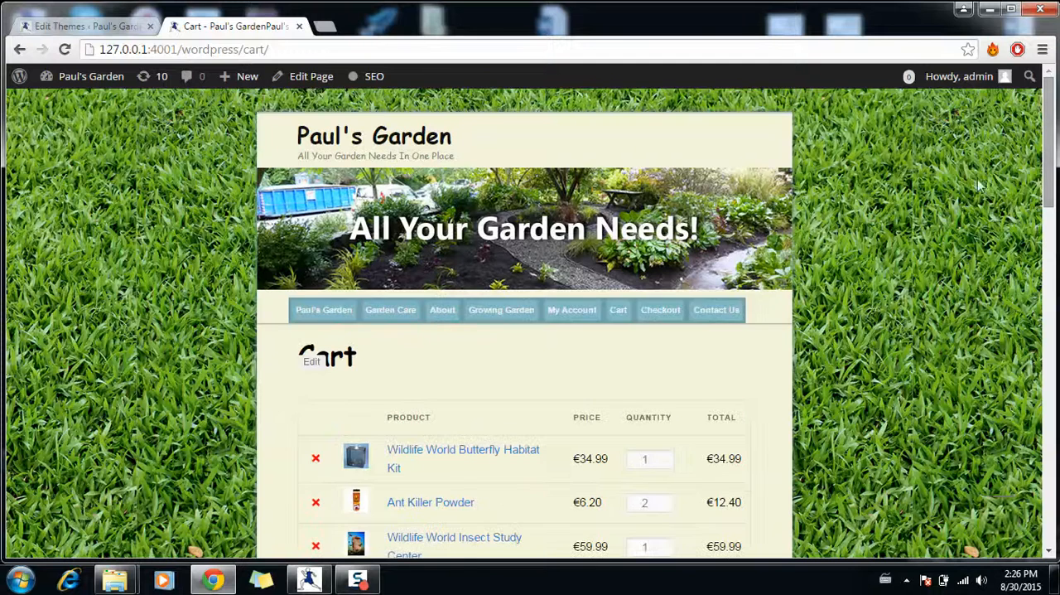
- View the Contact Us page and examine its introduction, garden images and enquiry form
click(725, 317)
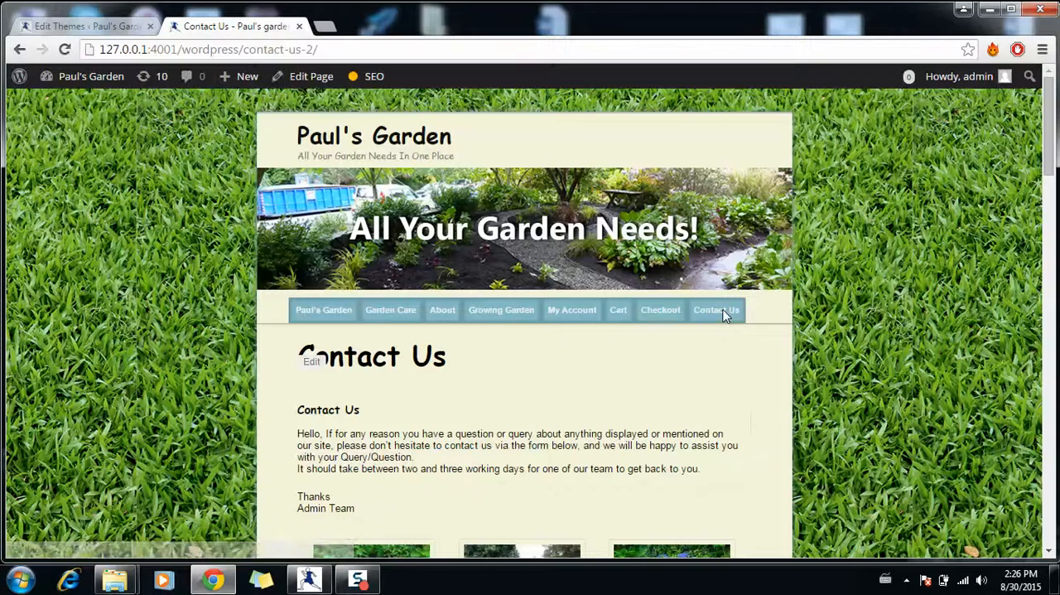
scroll(725, 316, down, 1)
scroll(725, 317, down, 7)
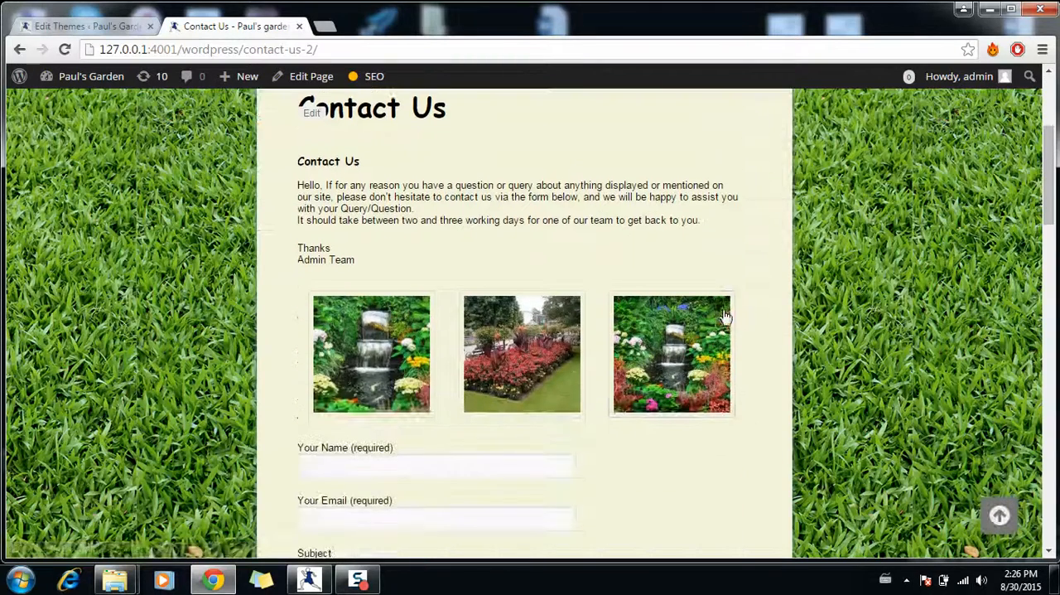
scroll(724, 309, up, 8)
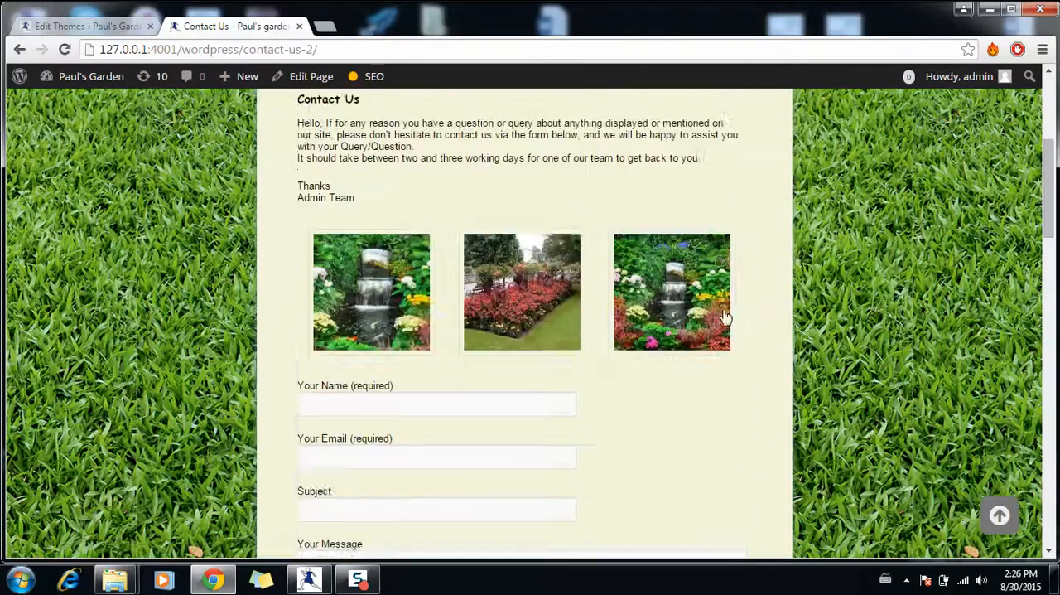
scroll(725, 317, up, 1)
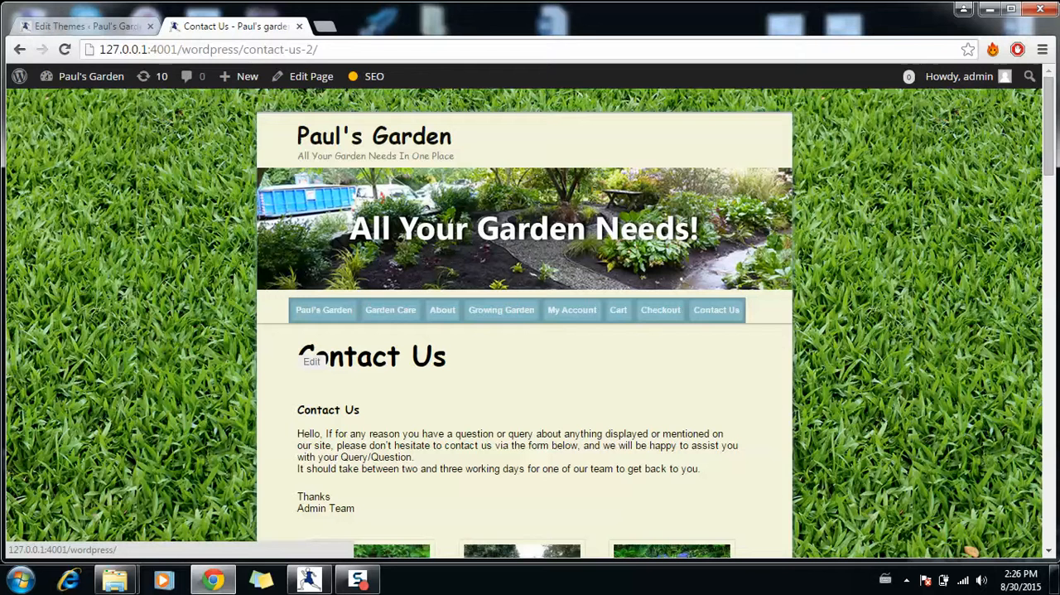
- Return to the WordPress Dashboard and open the XML Sitemaps settings of Yoast SEO
mouse_move(120, 86)
click(76, 104)
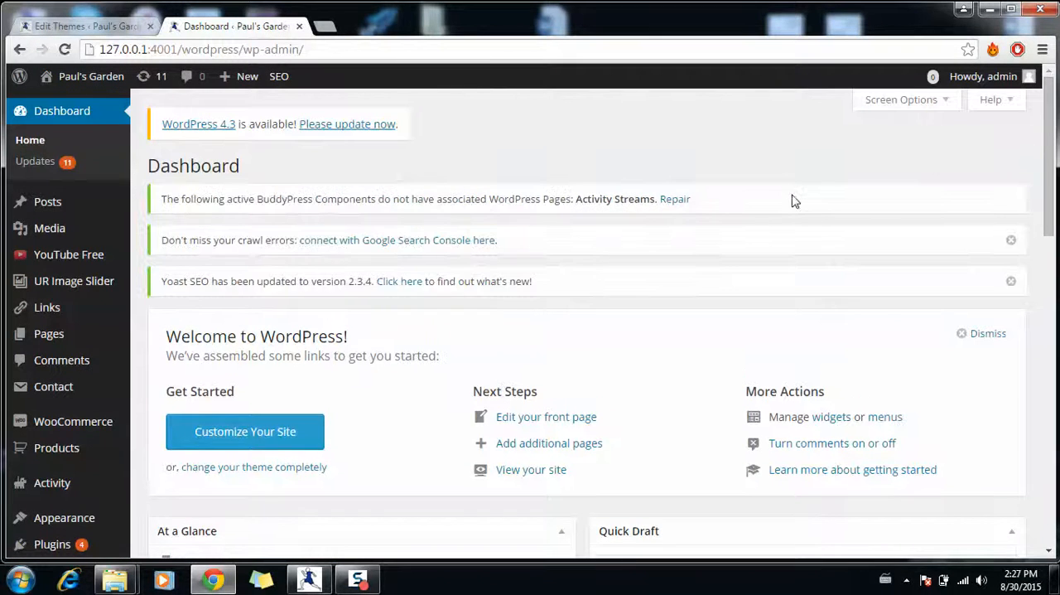
drag(1050, 160, 1051, 263)
mouse_move(87, 493)
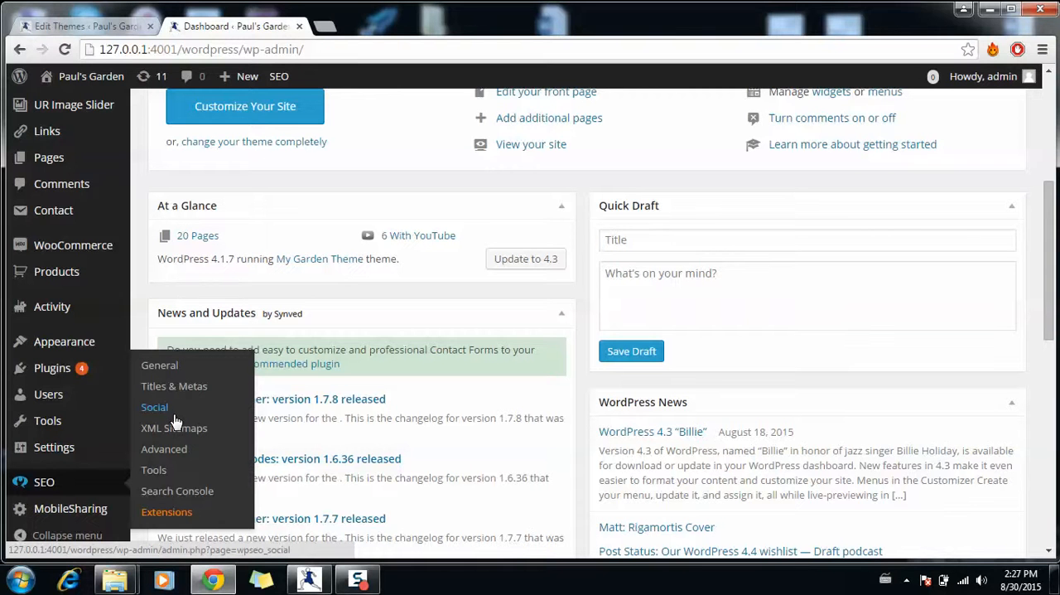
mouse_move(76, 342)
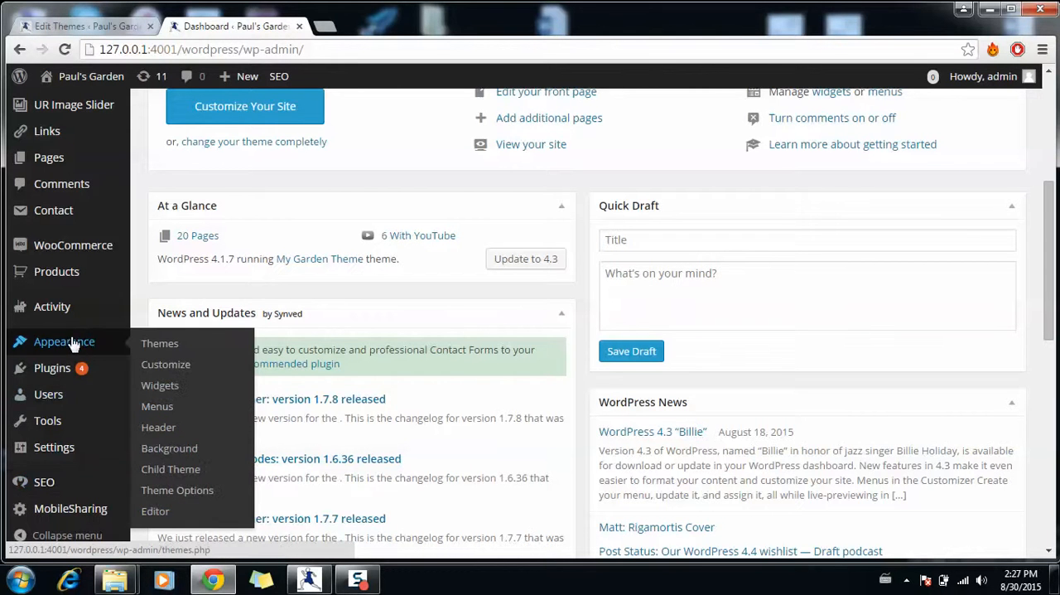
mouse_move(83, 486)
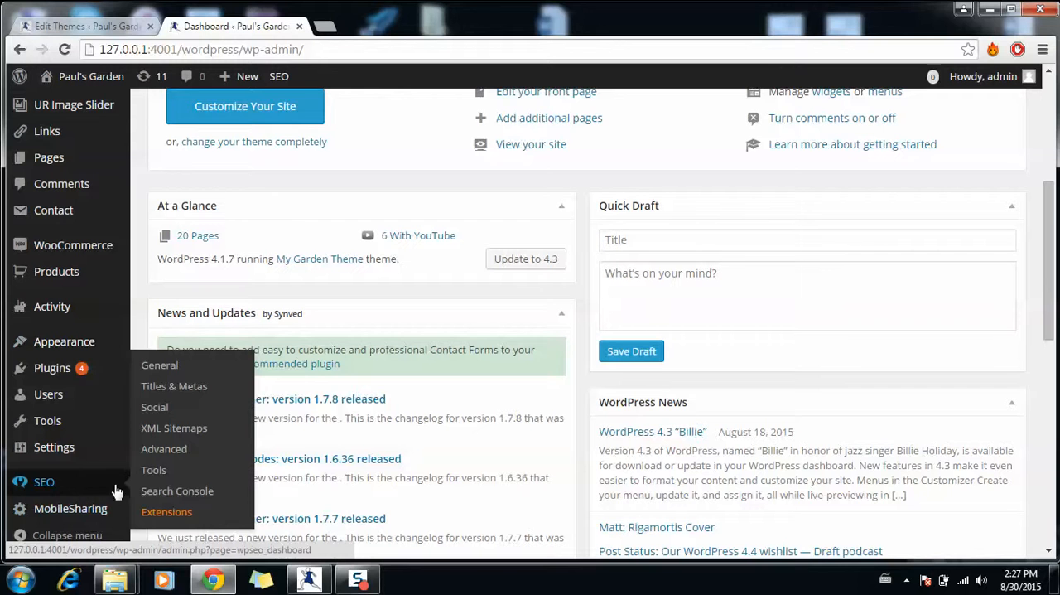
click(194, 428)
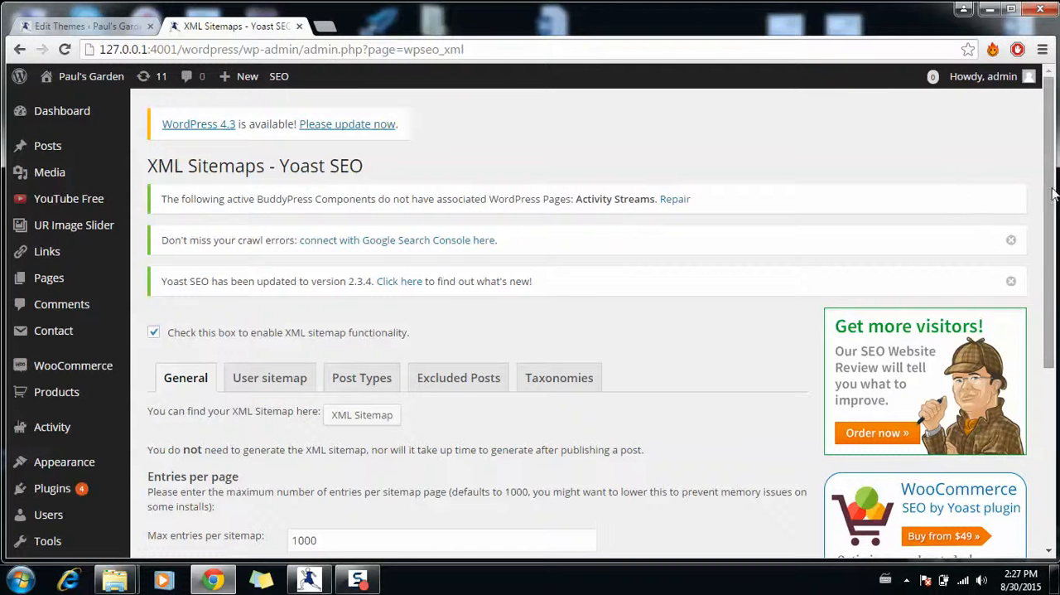
- Look through the General, User sitemap and Post Types settings for XML sitemaps
drag(1054, 194, 1054, 213)
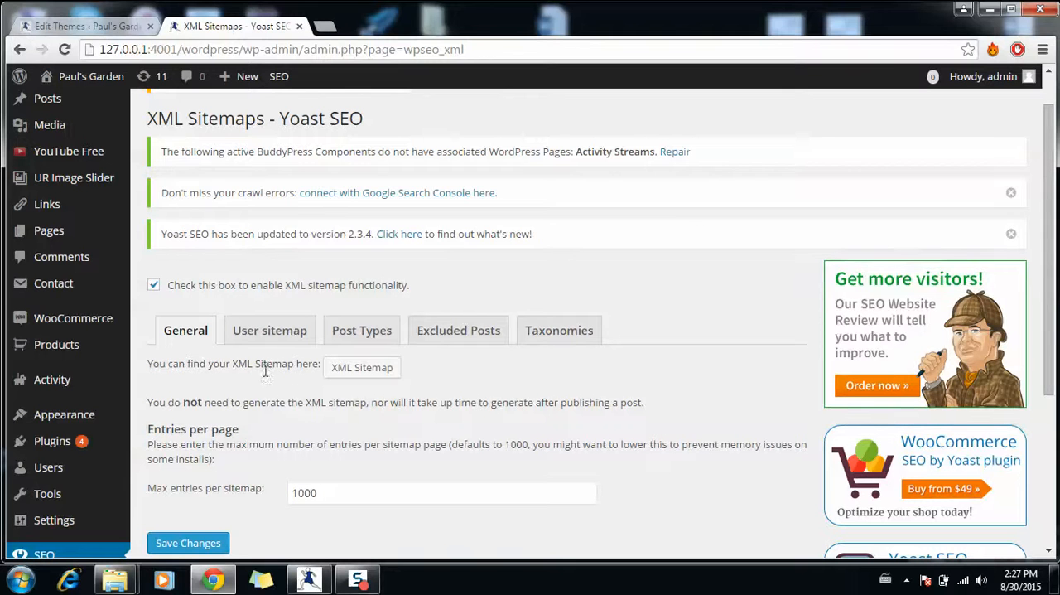
click(276, 330)
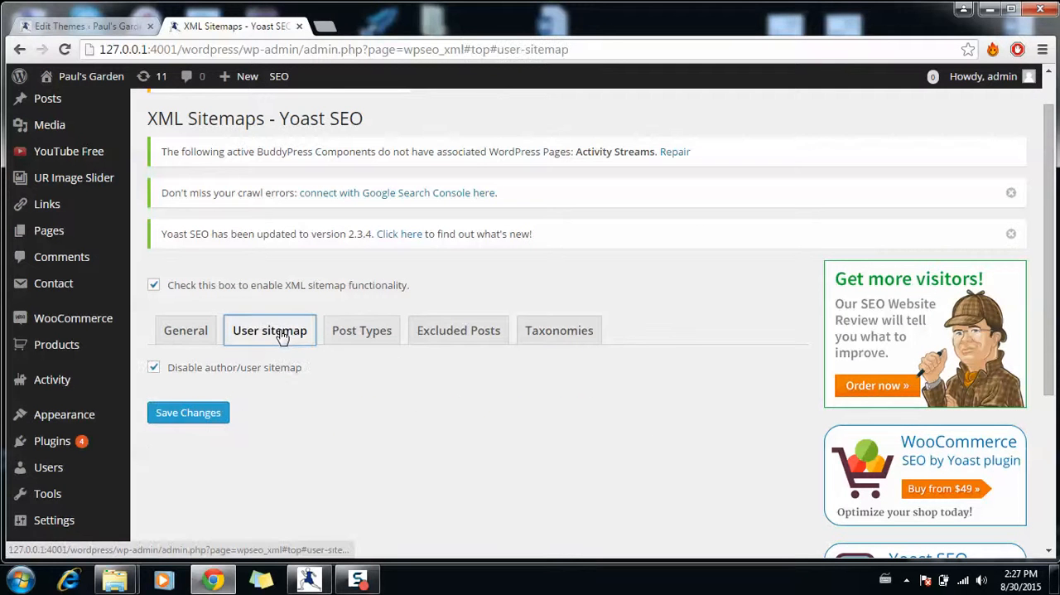
click(362, 336)
click(179, 330)
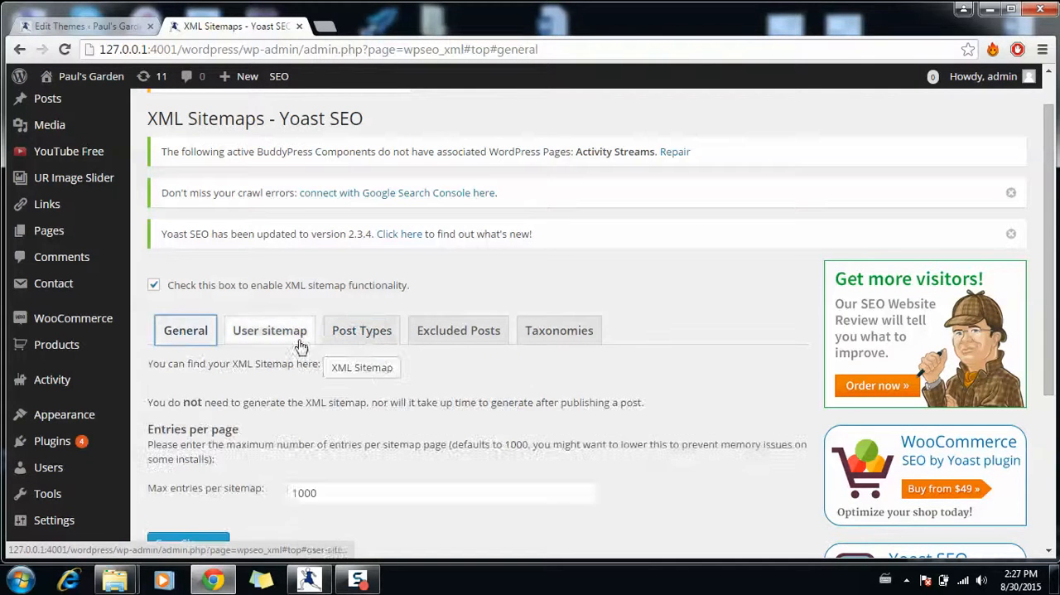
- Open the generated XML sitemap index and examine the URLs listed in page-sitemap.xml
click(362, 368)
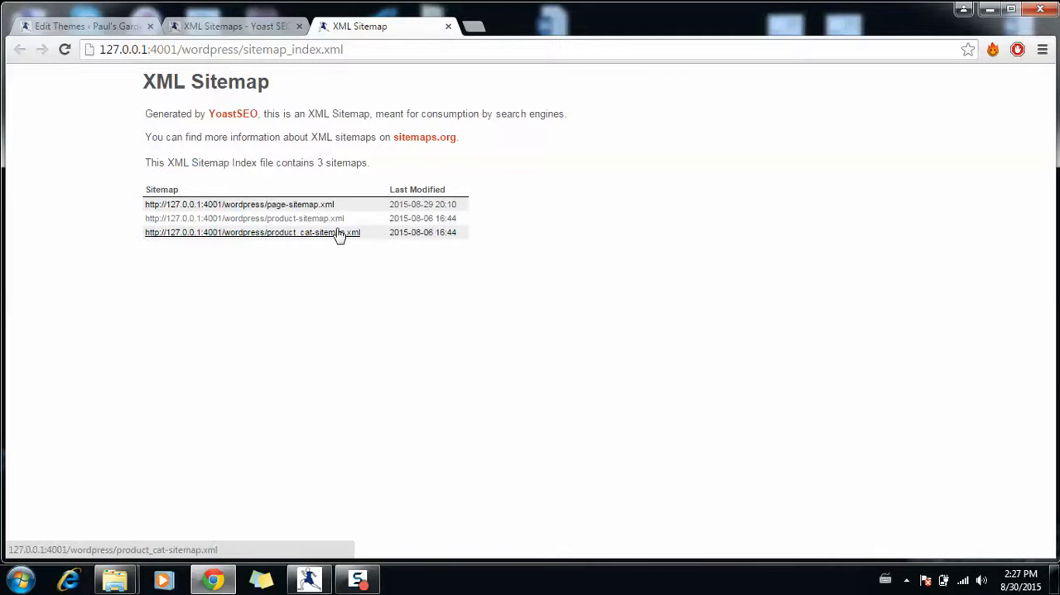
click(315, 207)
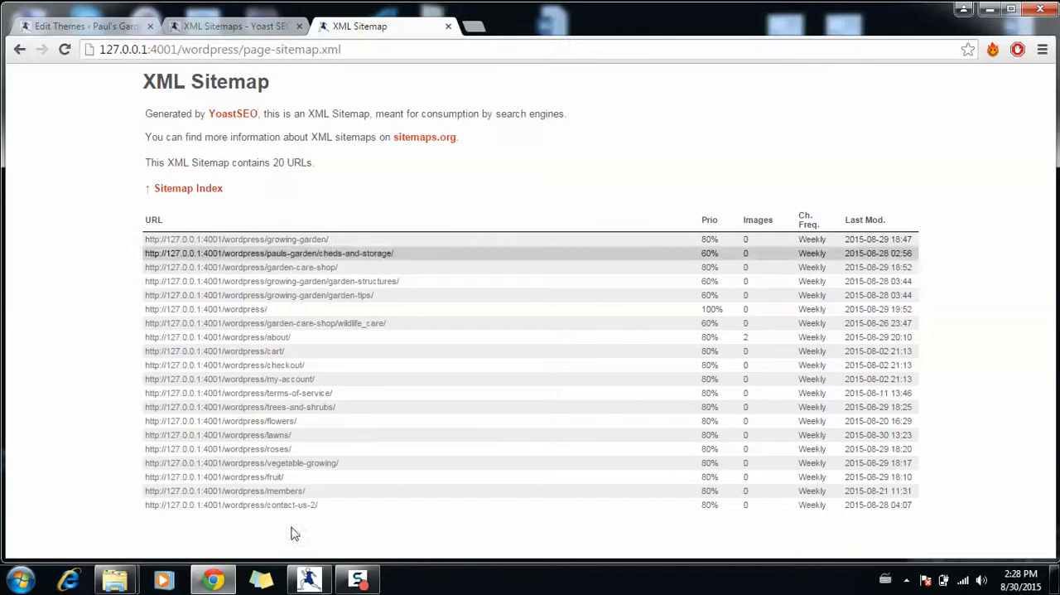
click(228, 584)
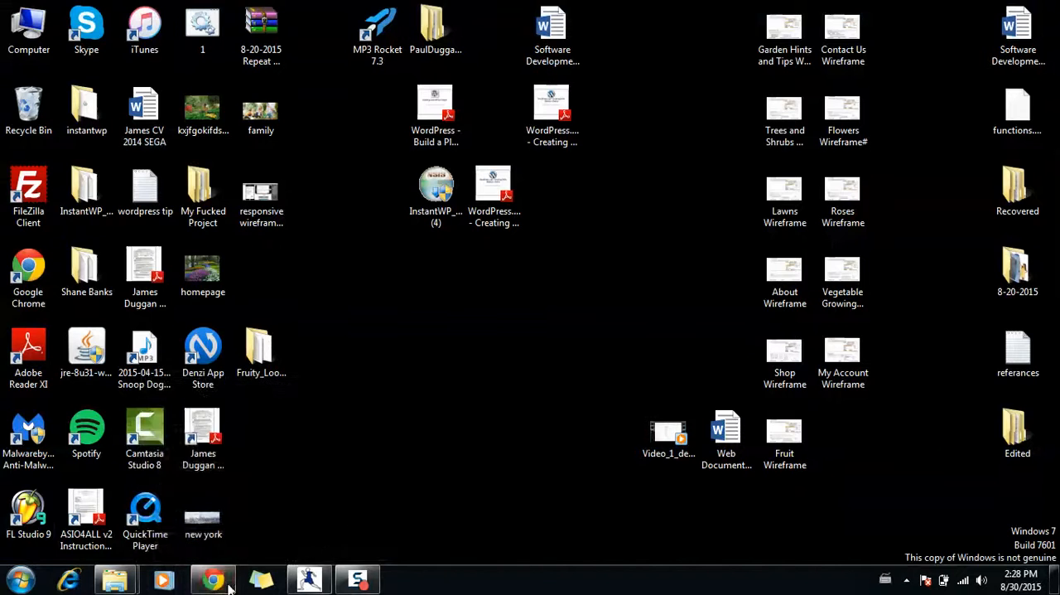
click(223, 582)
- Visit the site's home page from the Edit Themes tab and test the scroll-to-top control below the product list
click(218, 26)
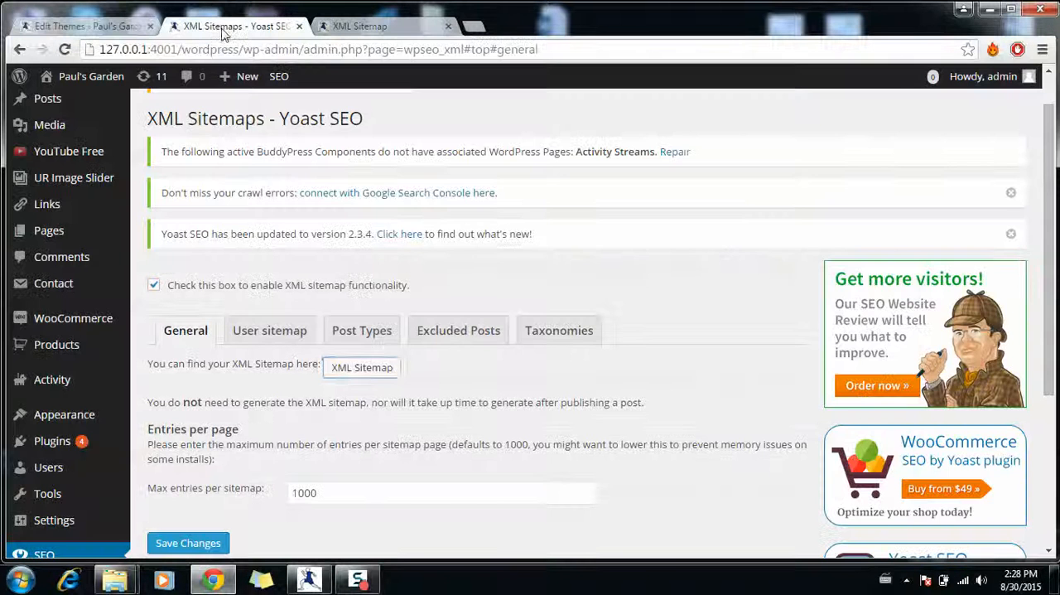
click(105, 26)
click(115, 78)
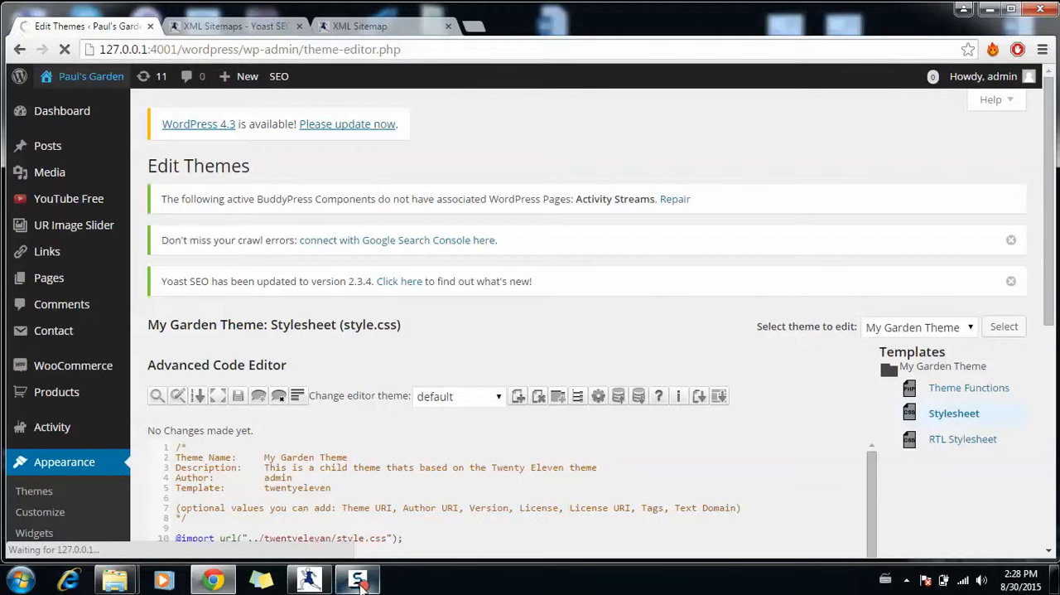
mouse_move(361, 585)
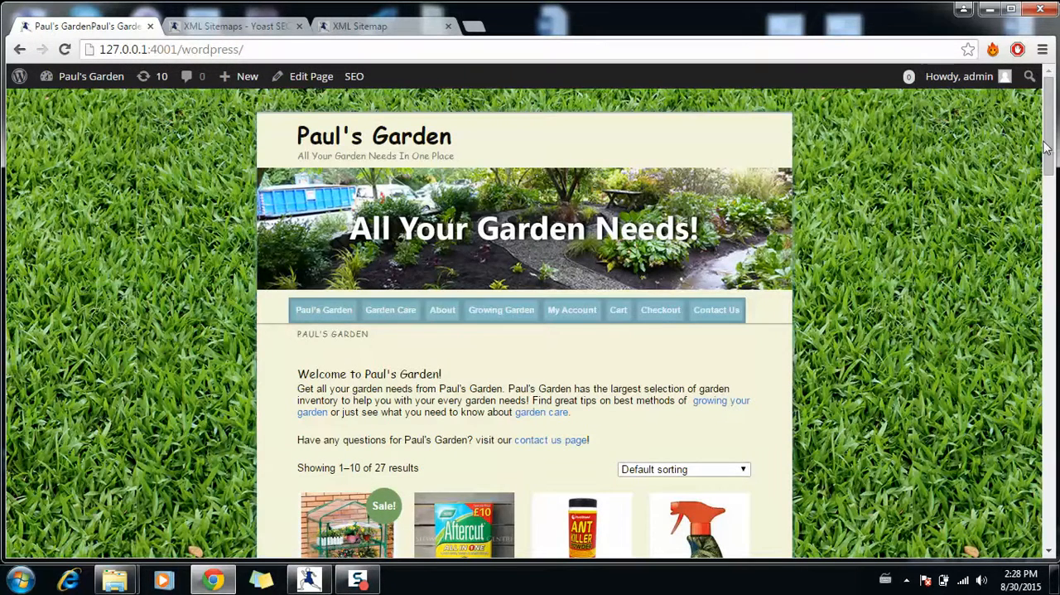
drag(1047, 148, 1048, 321)
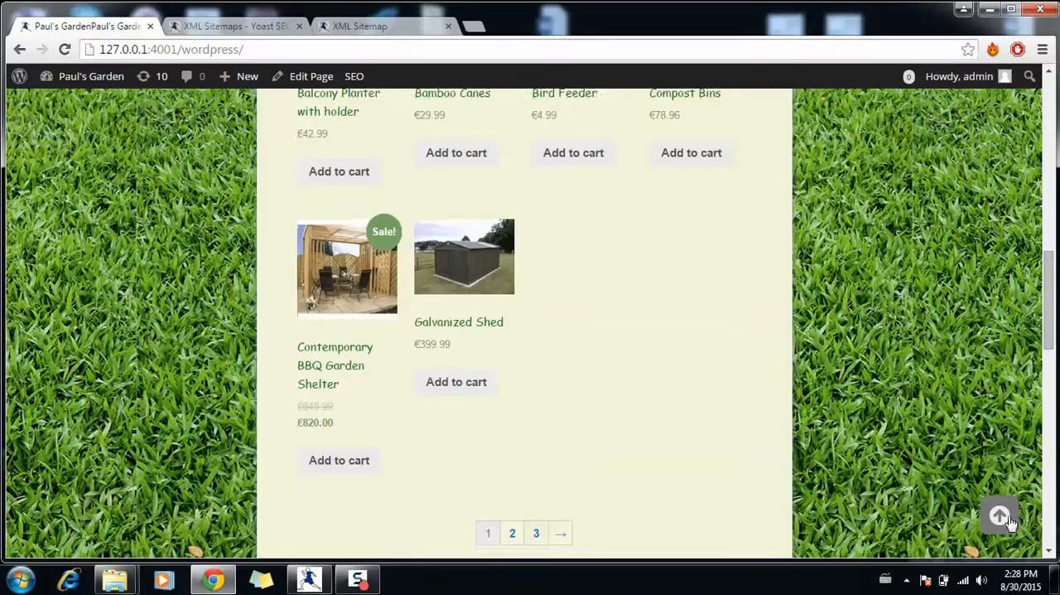
click(1002, 517)
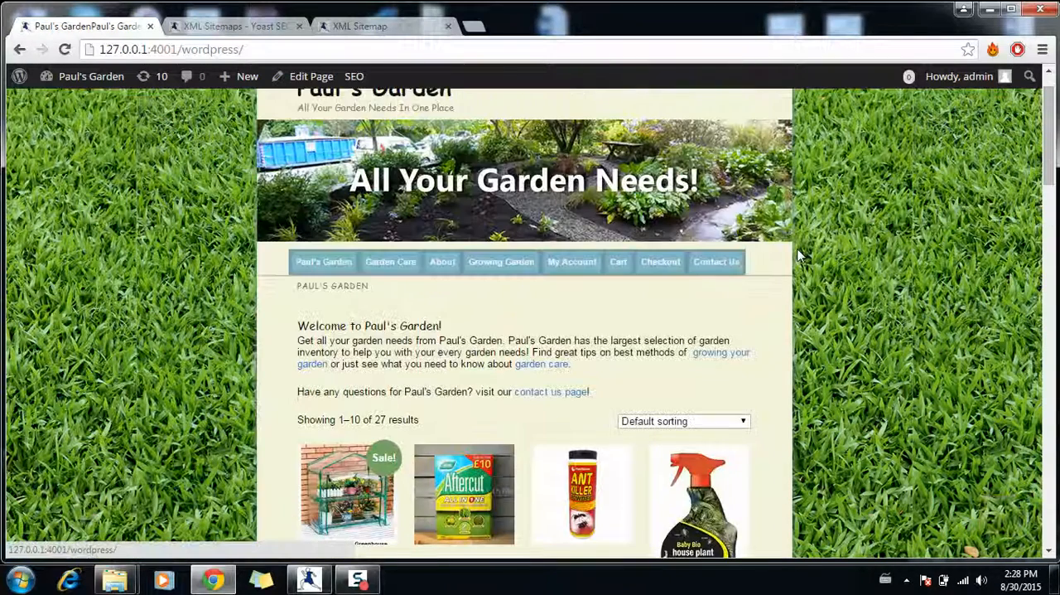
drag(1048, 141, 1048, 137)
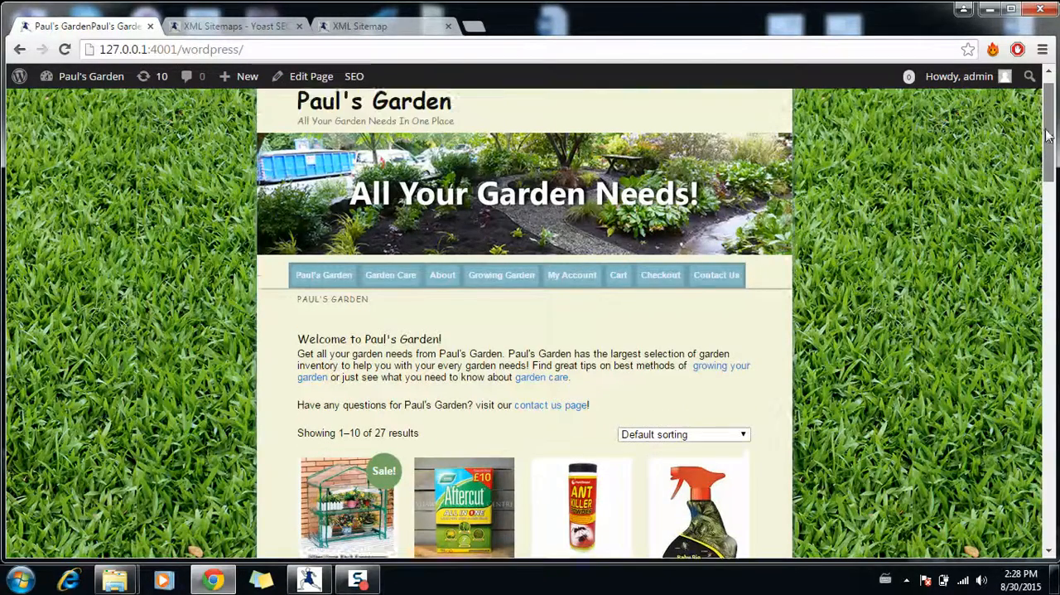